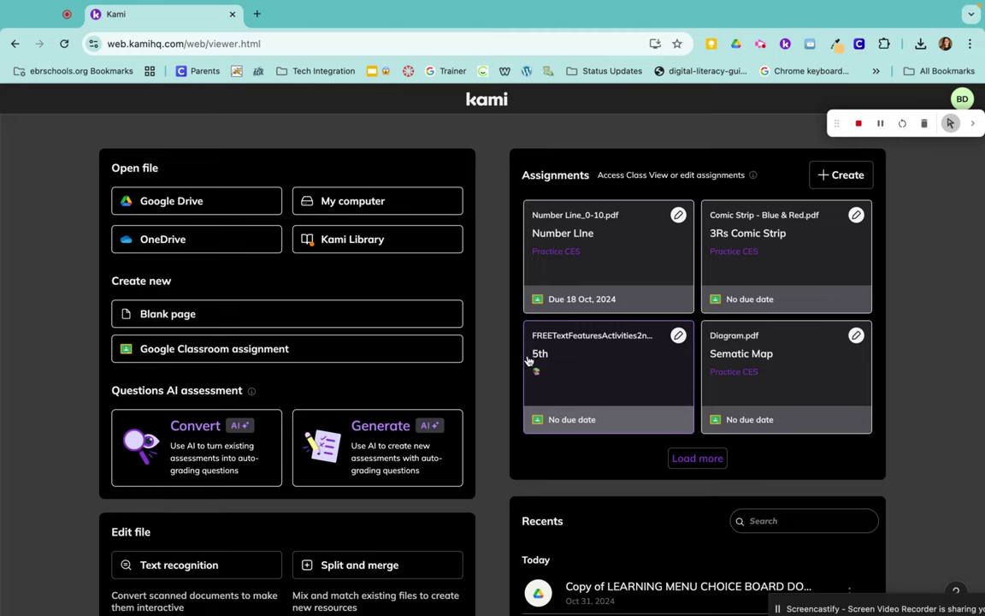
- Start a Split and merge session with leap-2025-grade-3-math-paper-practice-test.pdf from the computer's Desktop and proceed to its page layout
scroll(484, 400, down, 3)
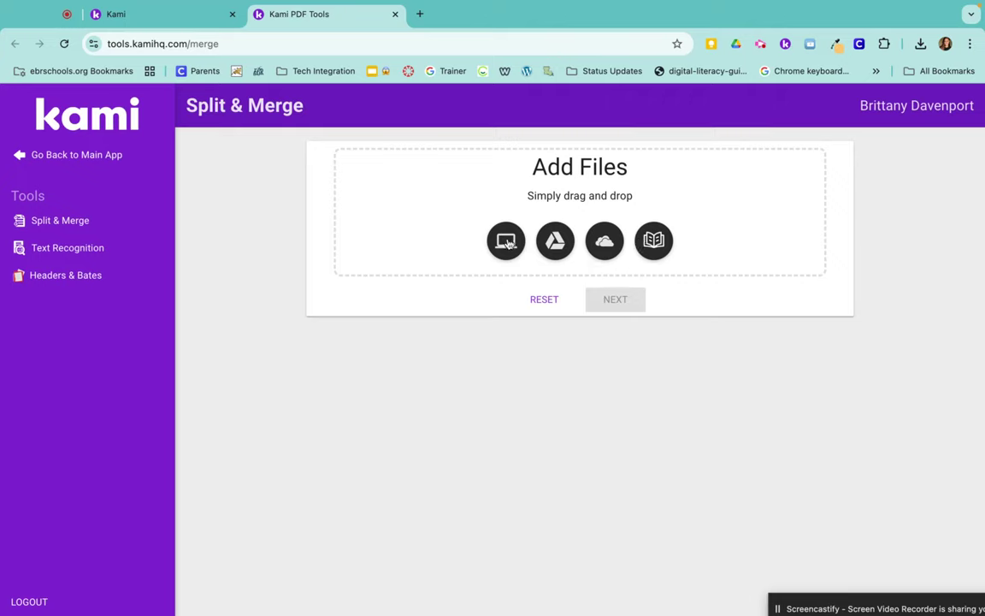
click(508, 242)
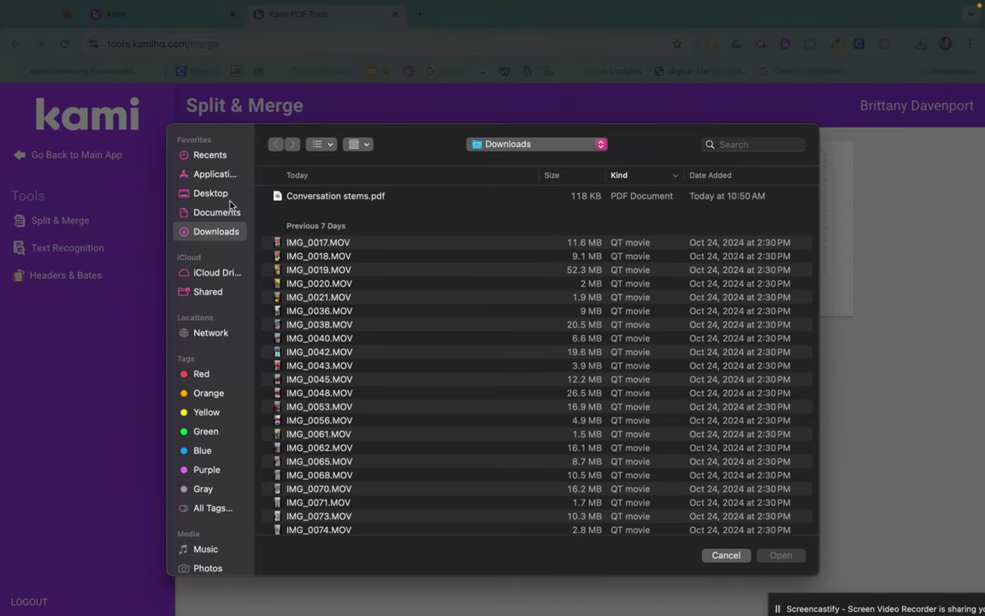
click(219, 194)
click(281, 196)
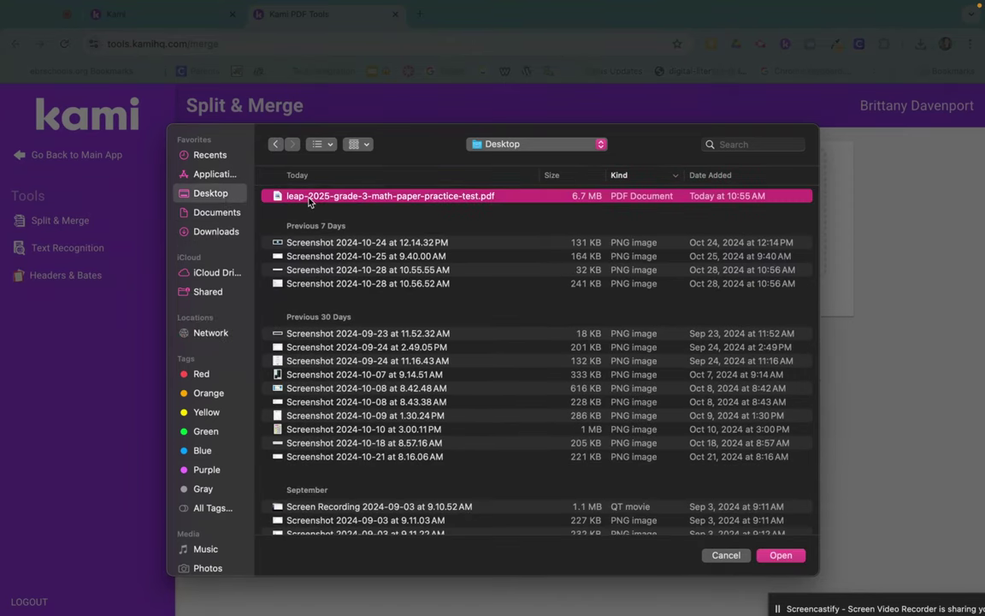
click(783, 558)
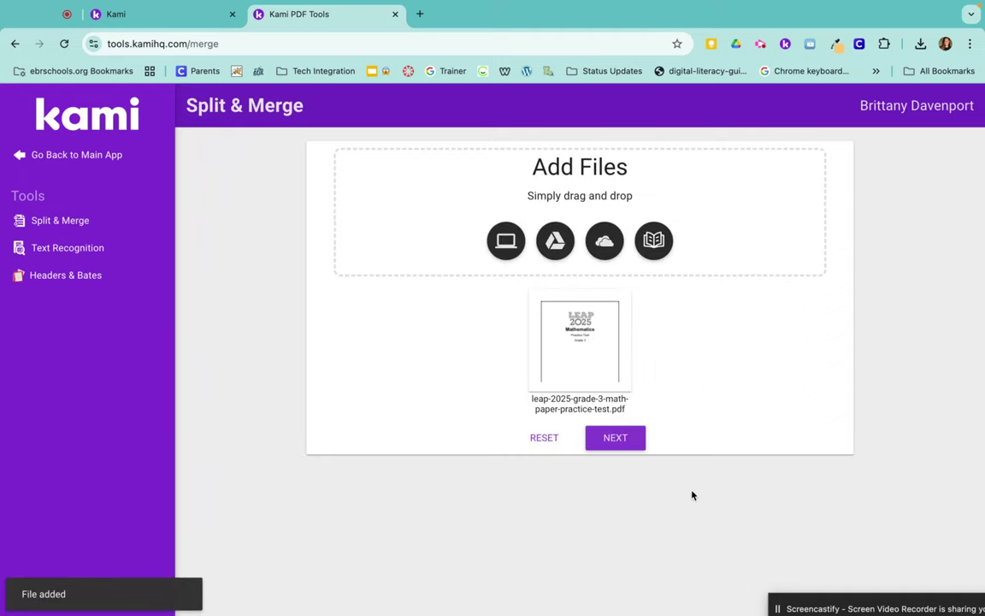
click(625, 443)
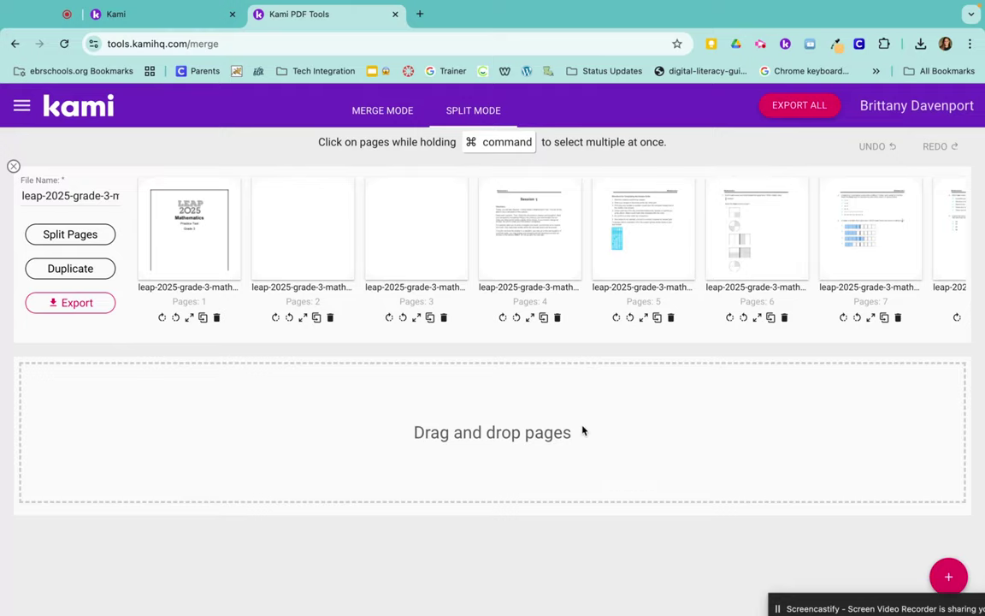
- Look through the test's pages and move pages 4, 5, 6 and 7 in order into a new separate file
scroll(813, 239, right, 15)
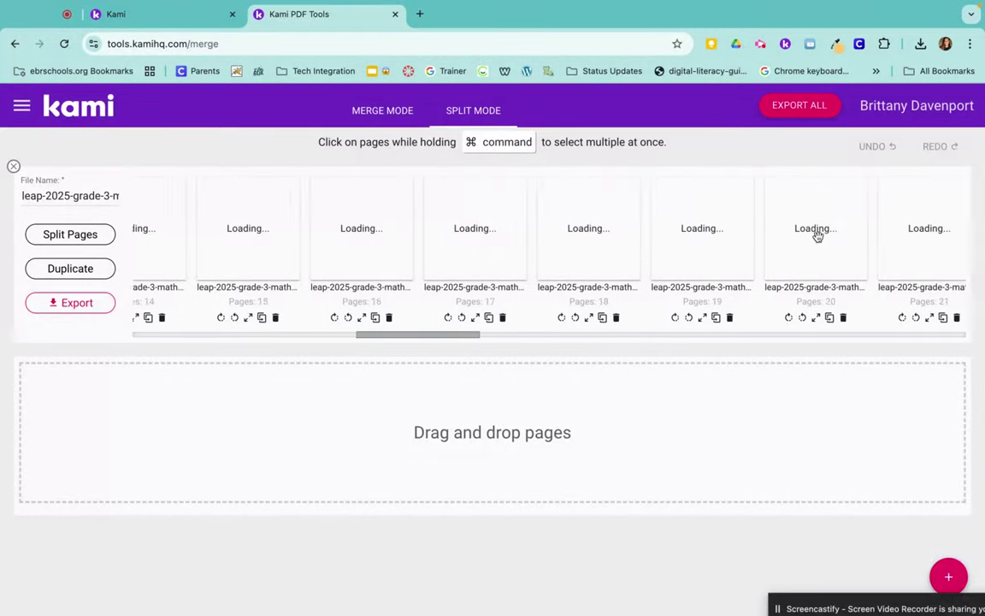
scroll(816, 235, right, 20)
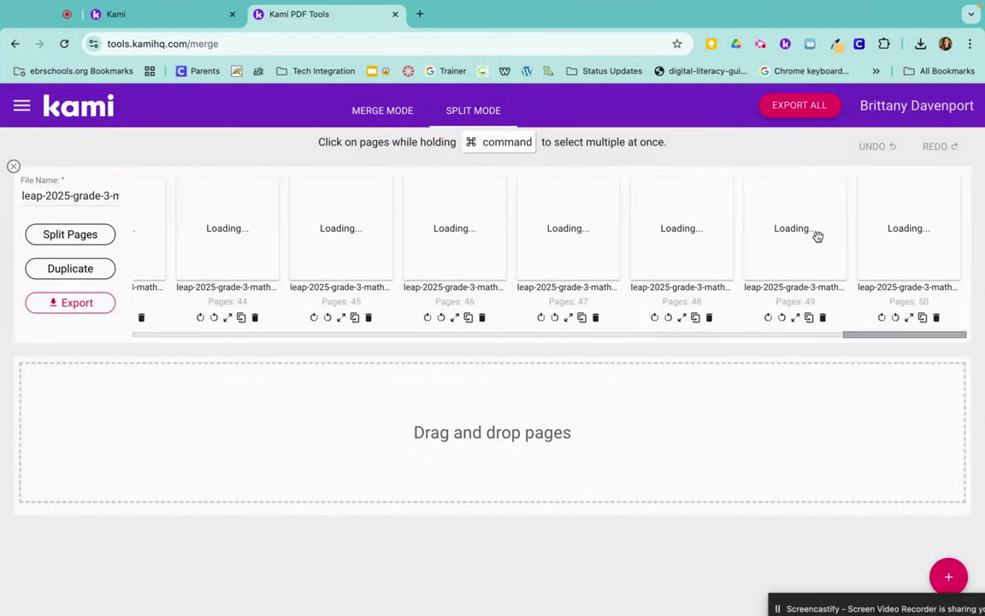
scroll(817, 236, left, 20)
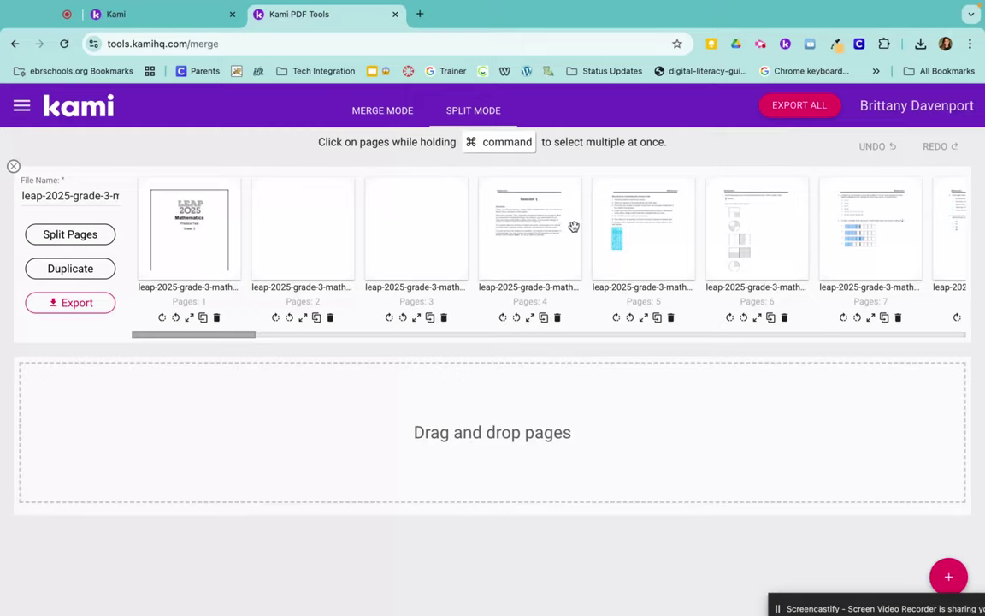
drag(572, 227, 257, 428)
drag(537, 260, 359, 394)
drag(575, 194, 462, 392)
drag(562, 213, 568, 412)
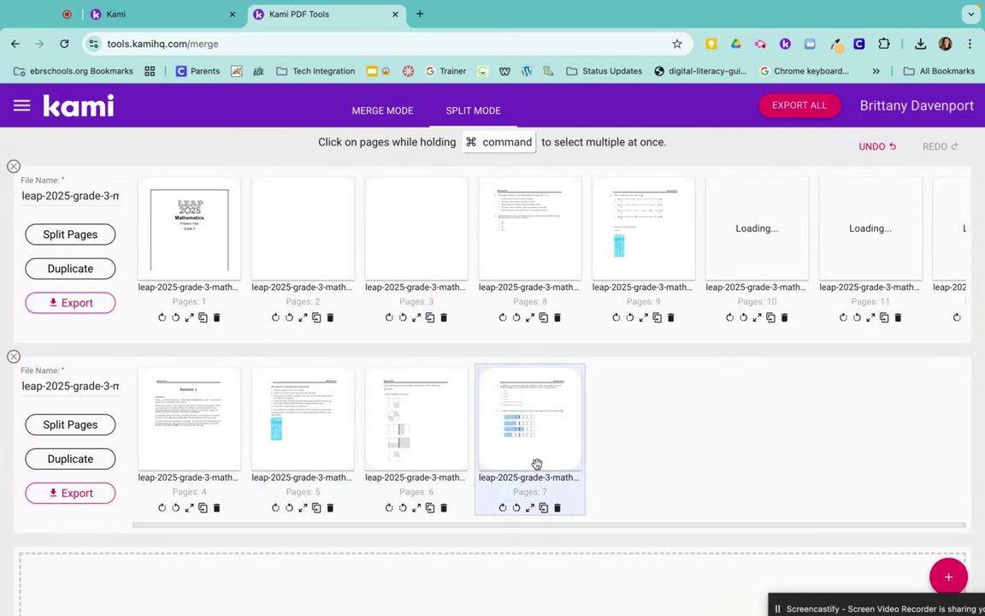
- Rename the new file containing pages 4 to 7 as PRACTICE DAY 1
triple_click(64, 386)
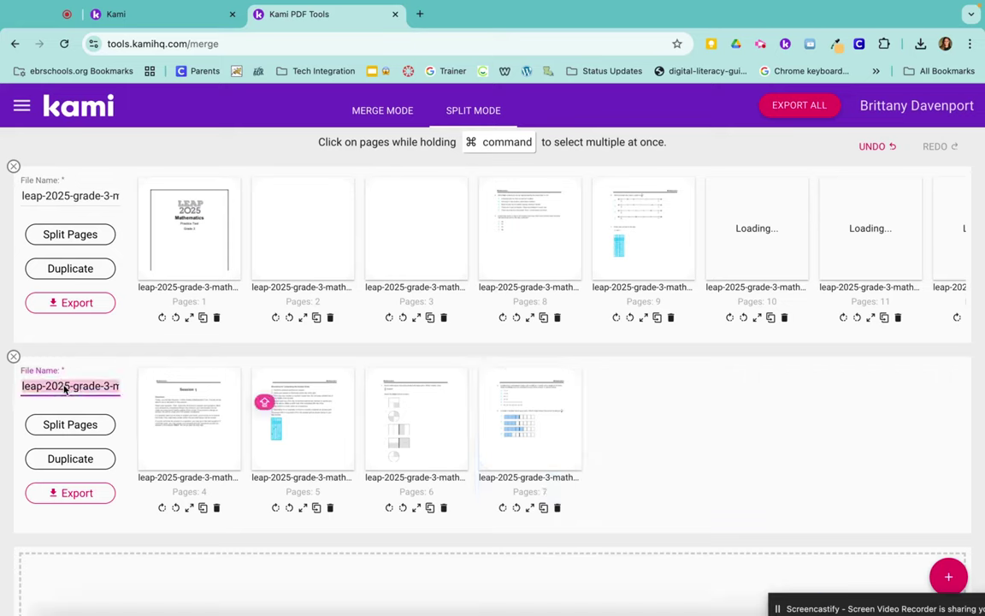
text(PR)
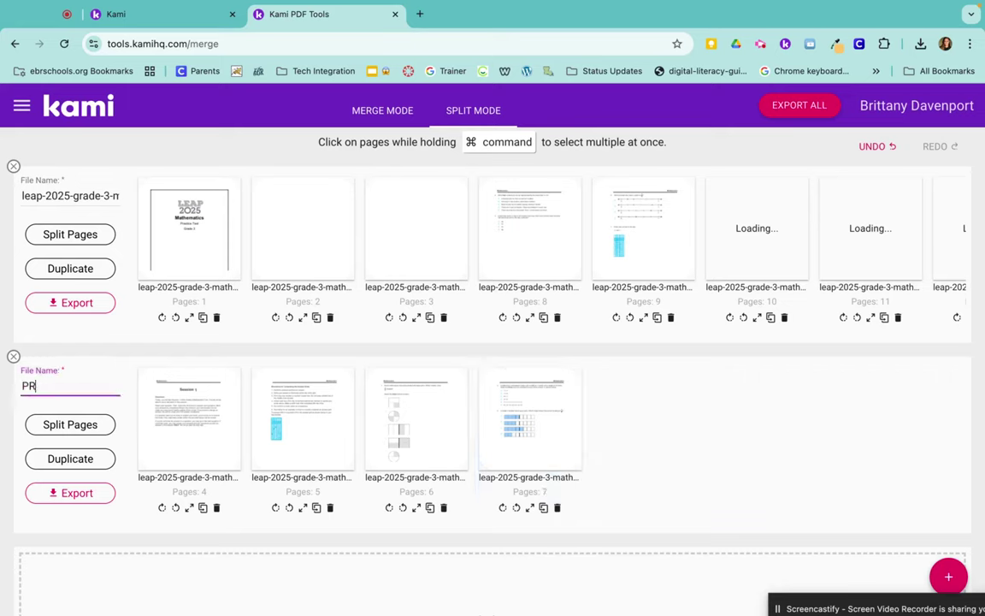
text(ACTICE DAY 1)
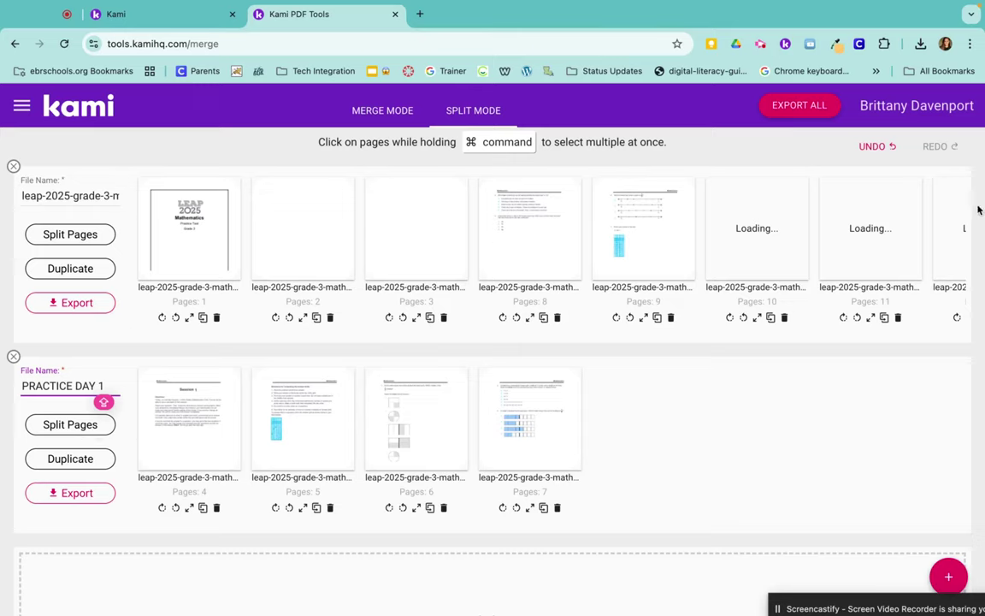
- Move pages 8, 9 and 10 into another new file and name it PRACTICE DAY 2
scroll(615, 269, down, 2)
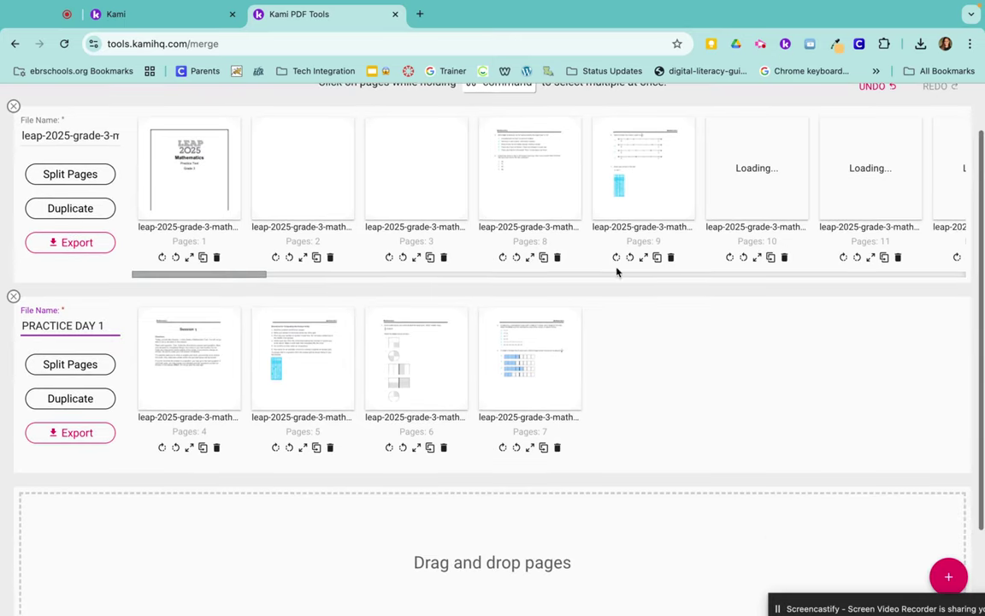
drag(559, 193, 235, 547)
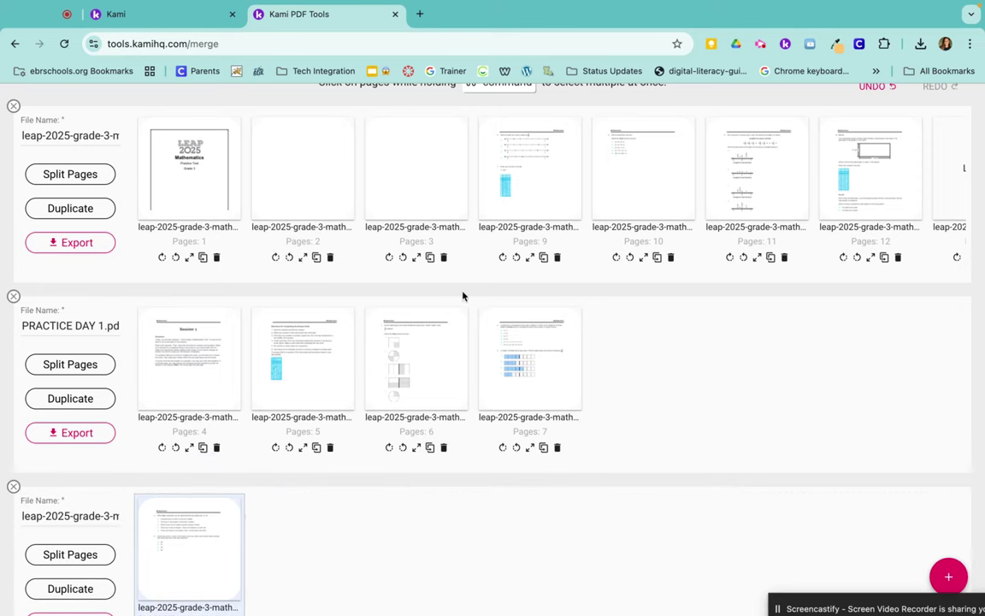
drag(510, 202, 309, 537)
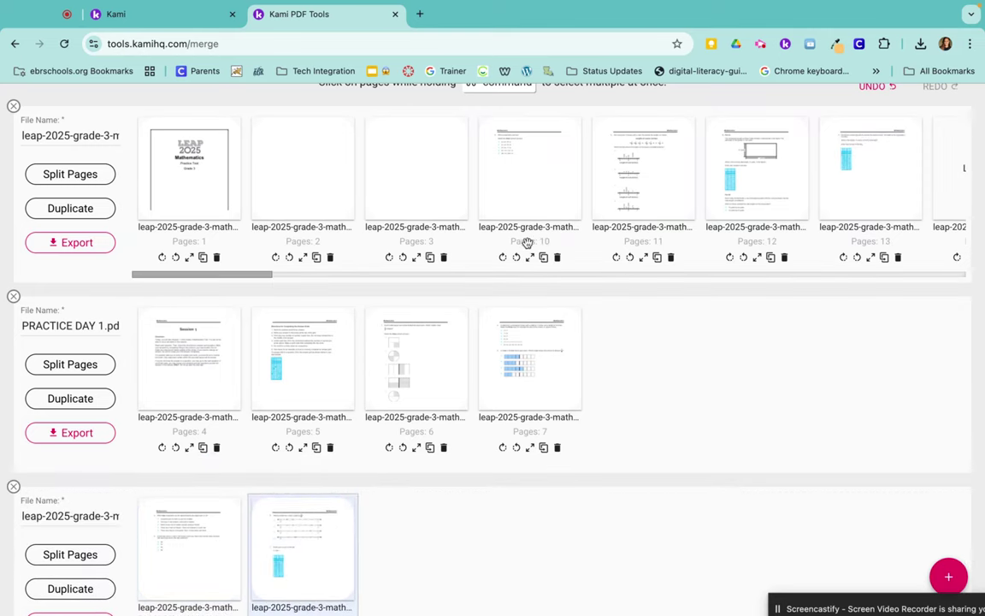
drag(527, 243, 415, 547)
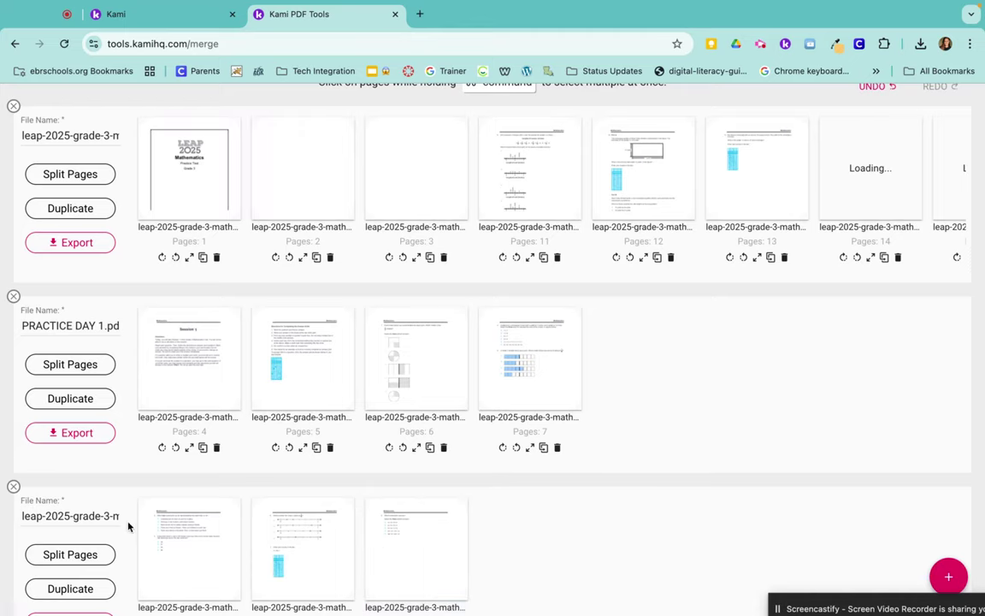
triple_click(105, 518)
text(PRACTICE DAY 2)
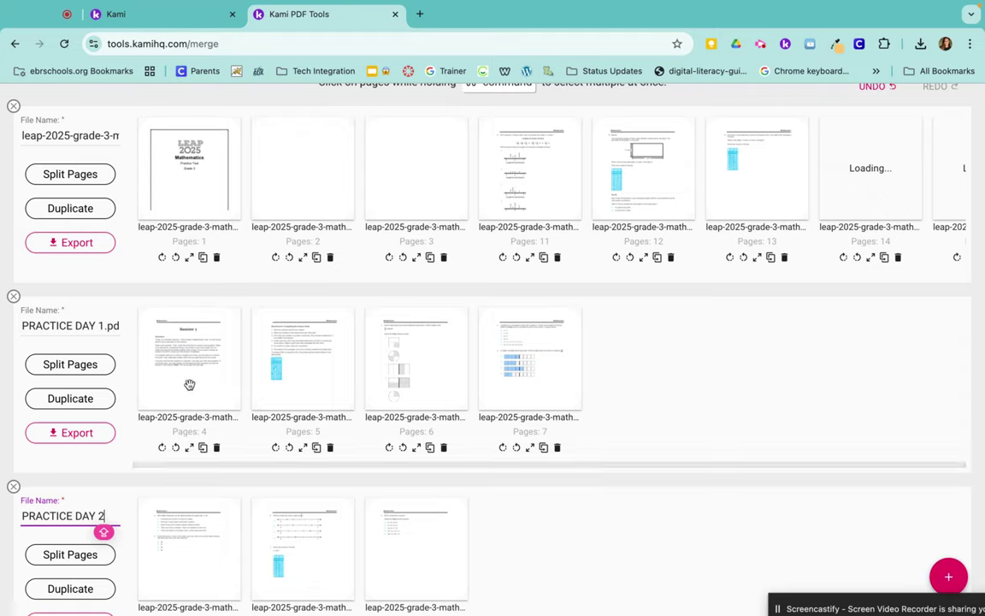
- Review the export destinations for PRACTICE DAY 1 alone and for all files together, without exporting anything
scroll(396, 433, up, 2)
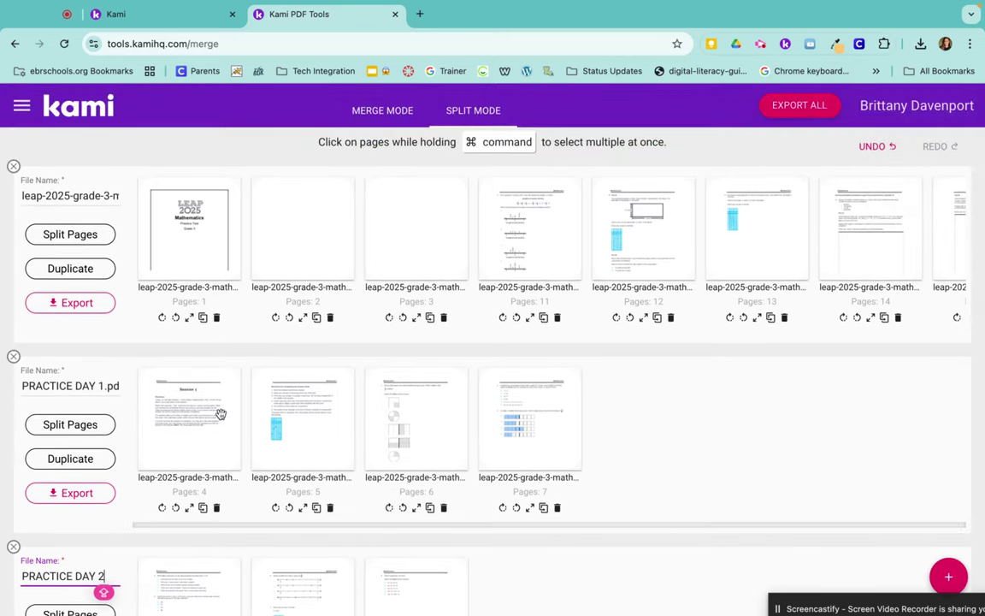
click(55, 492)
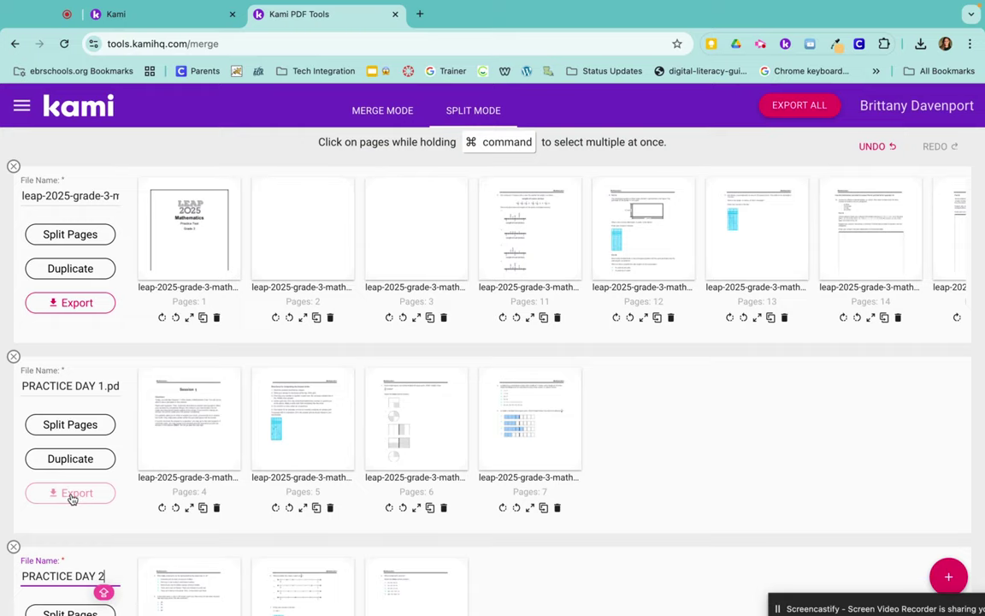
scroll(73, 500, down, 1)
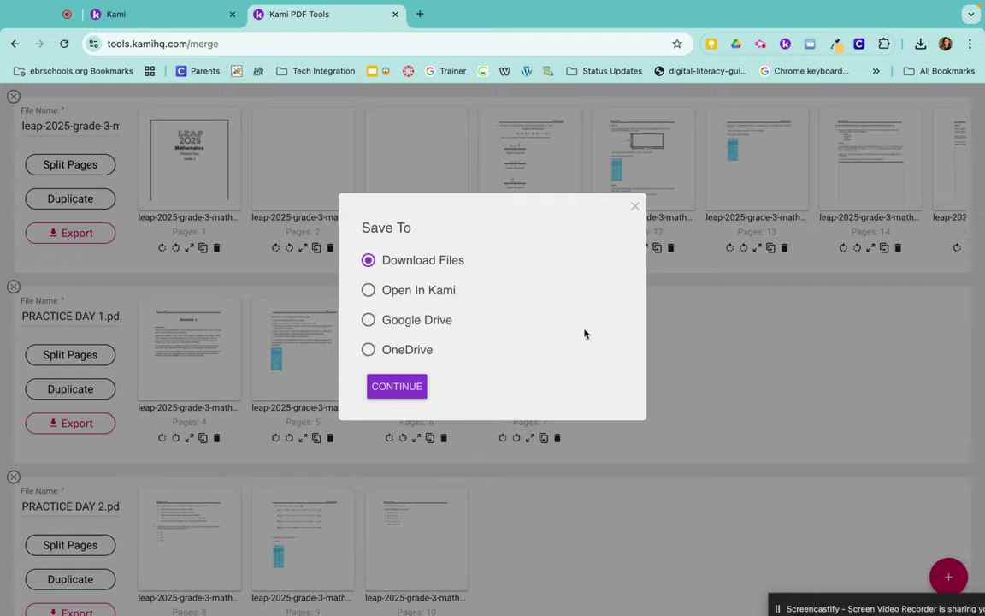
click(635, 210)
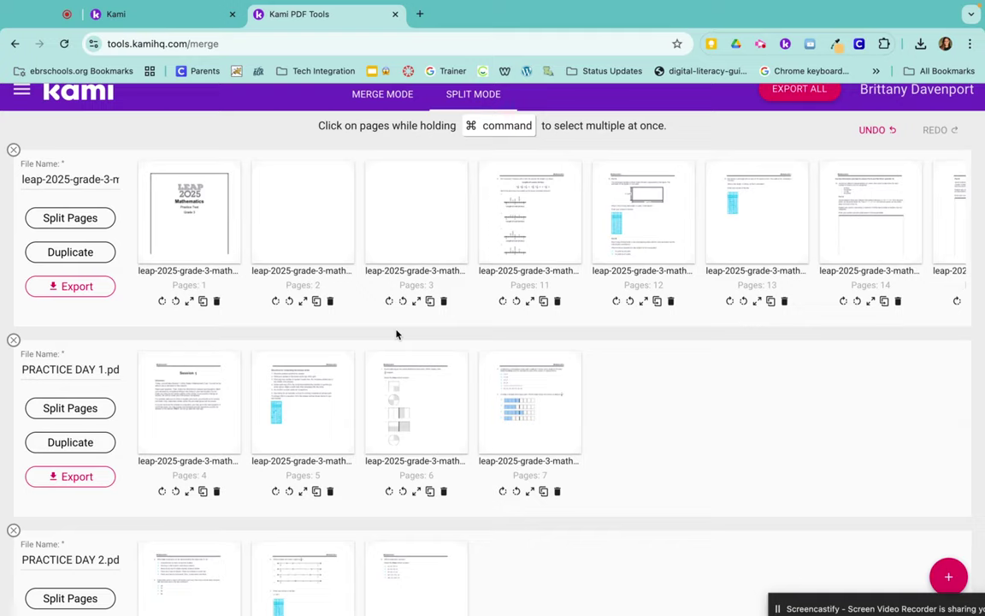
scroll(396, 334, up, 1)
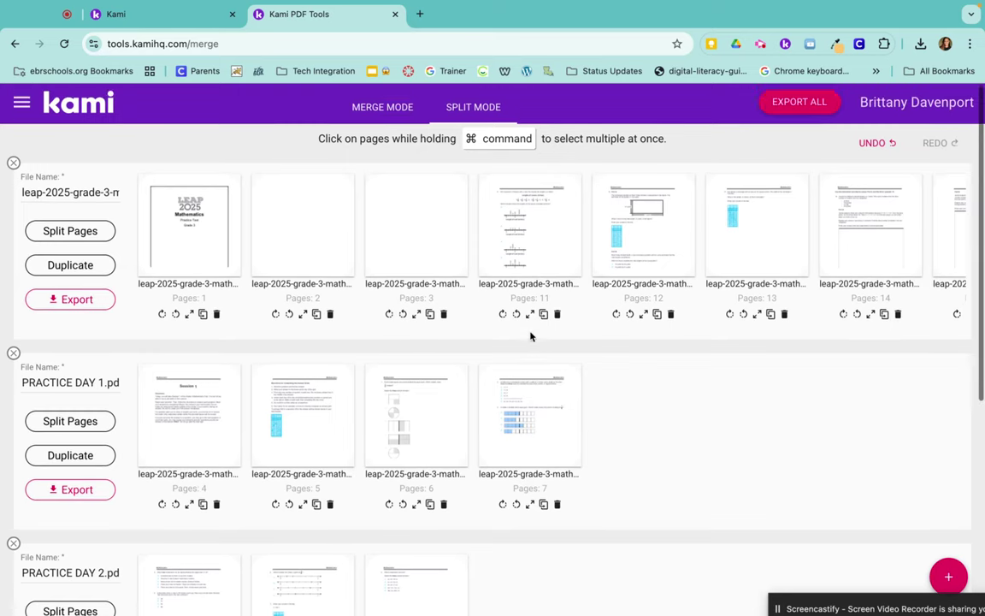
click(799, 106)
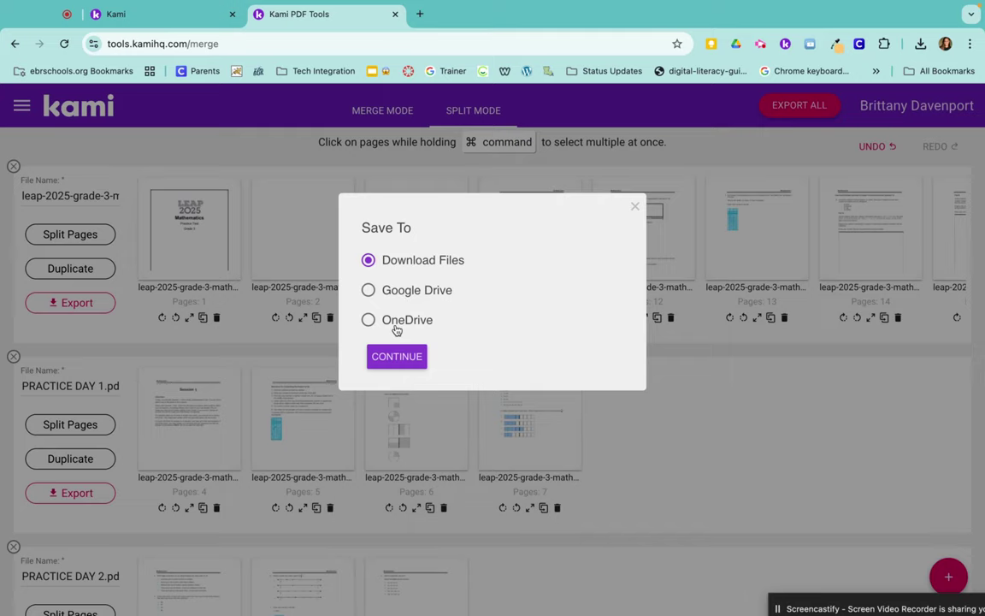
click(635, 207)
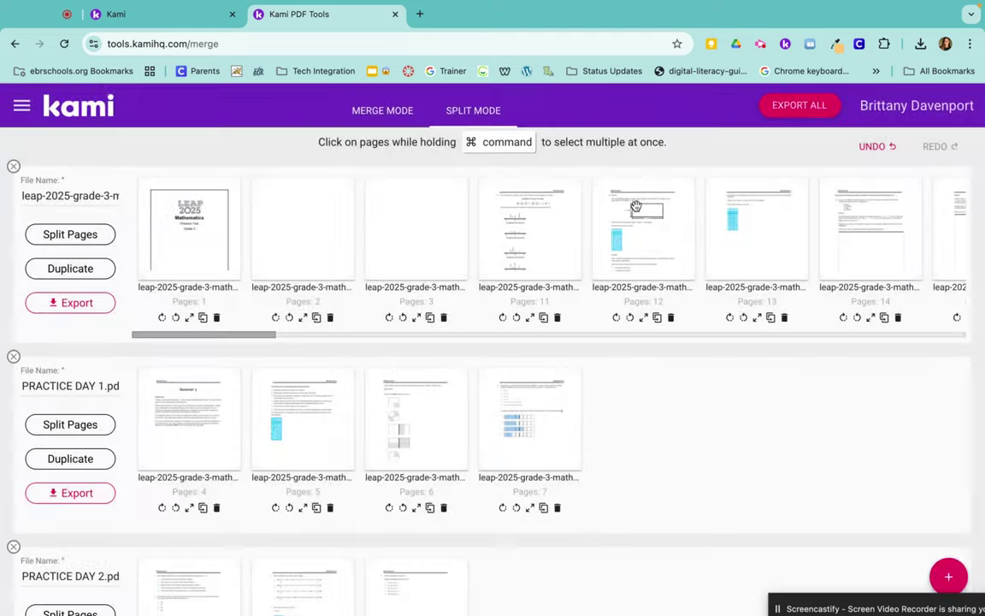
- Export PRACTICE DAY 1 with the Open In Kami option and look through the opened document to its last page
click(57, 495)
click(369, 290)
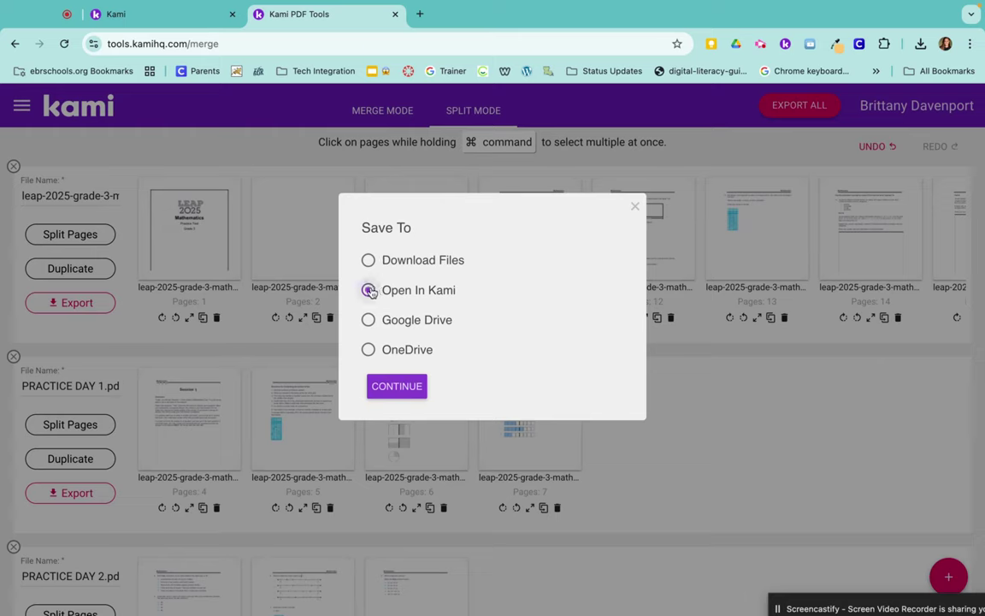
click(396, 386)
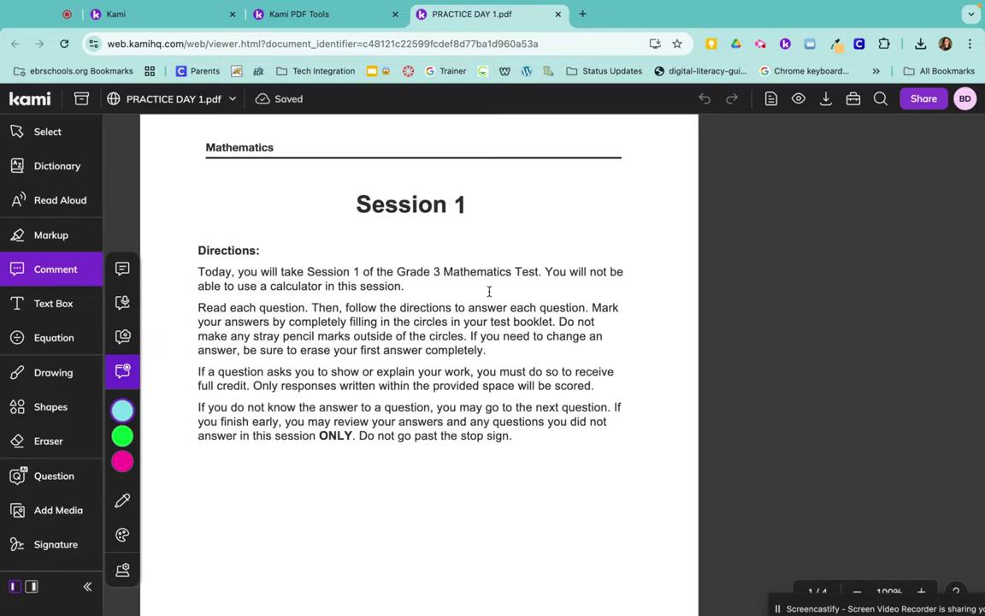
scroll(489, 292, down, 15)
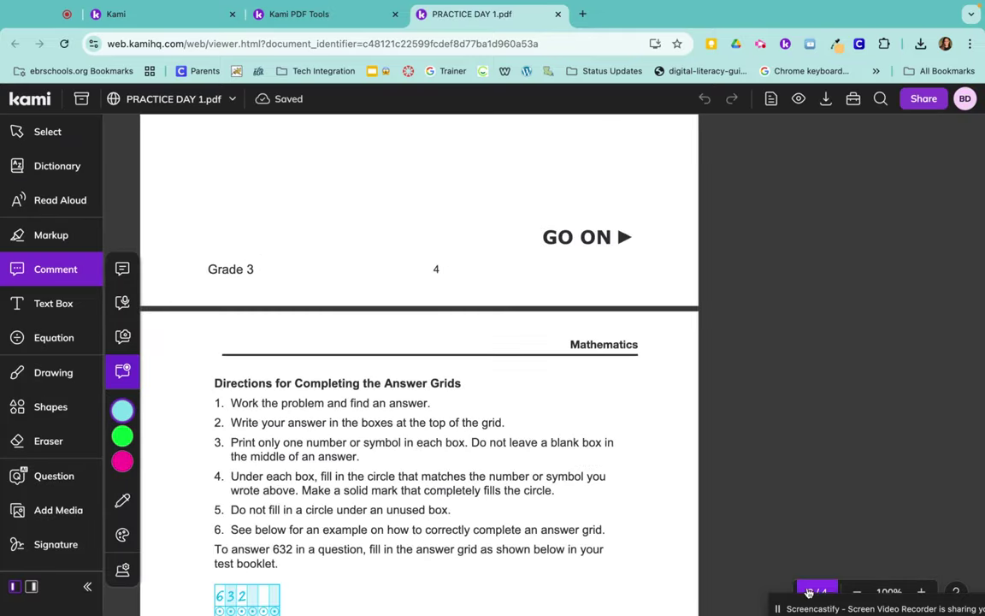
scroll(536, 532, down, 20)
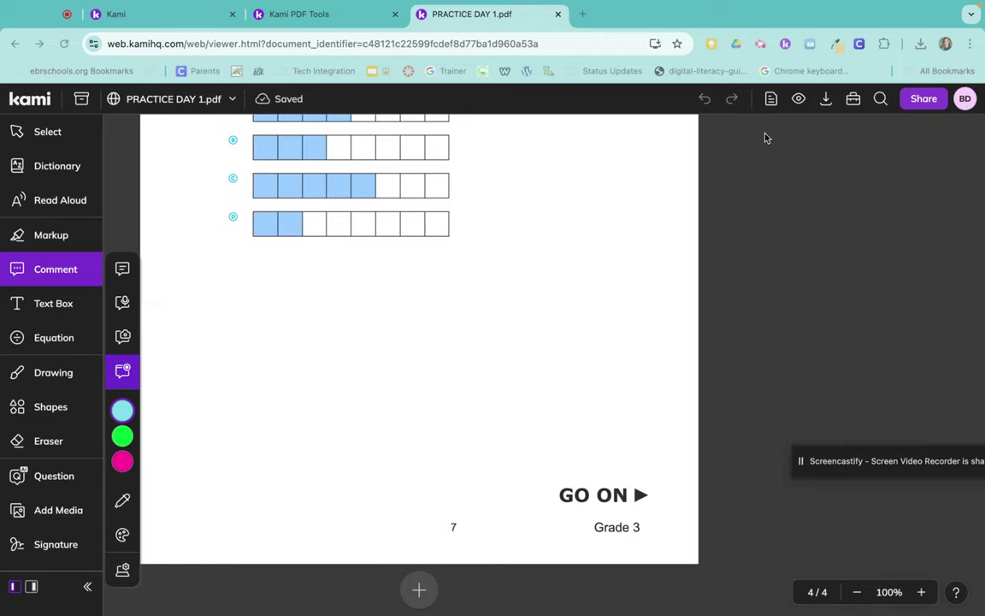
click(770, 100)
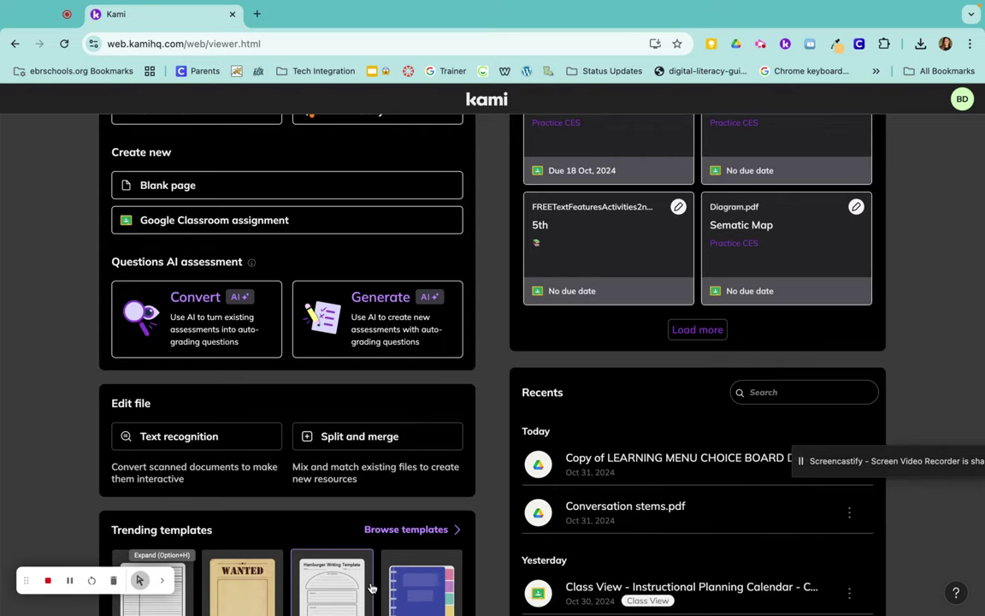
- Load Untitled Jam - Kami Converted.pdf and SEL check in examples - Kami Converted.pdf from Google Drive PDFs into a new Split and merge session
click(359, 438)
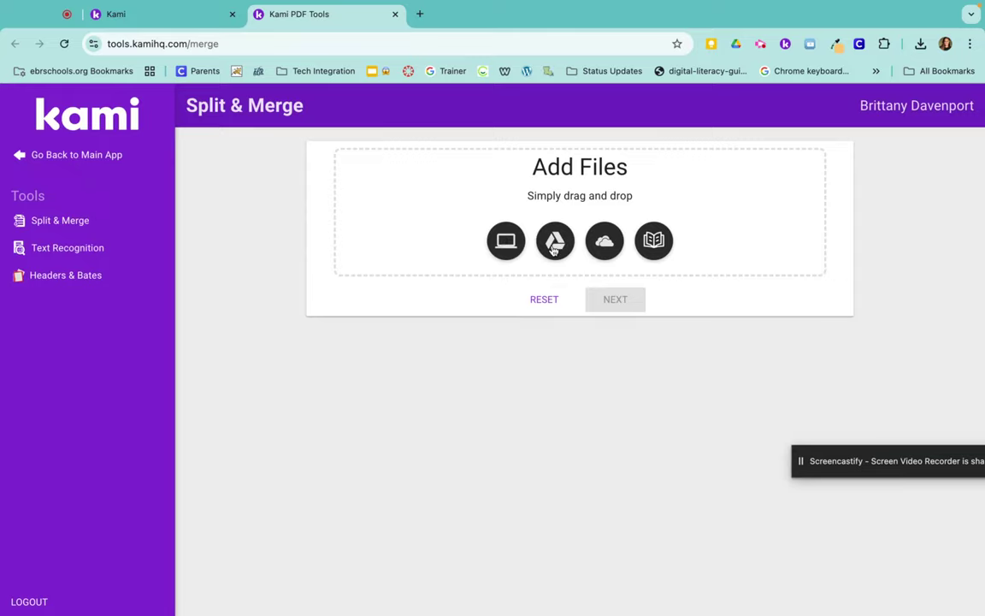
click(554, 245)
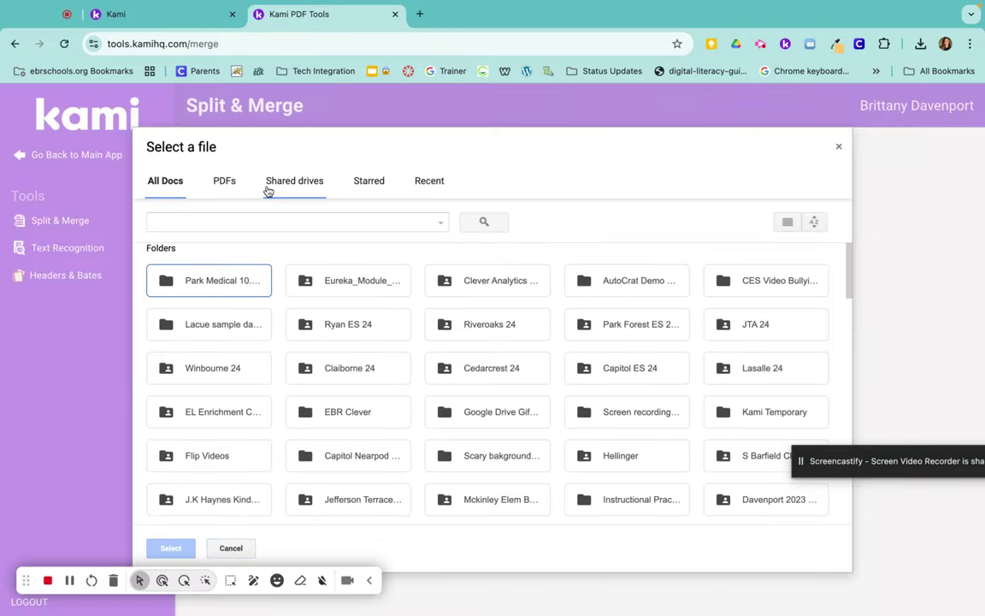
click(227, 183)
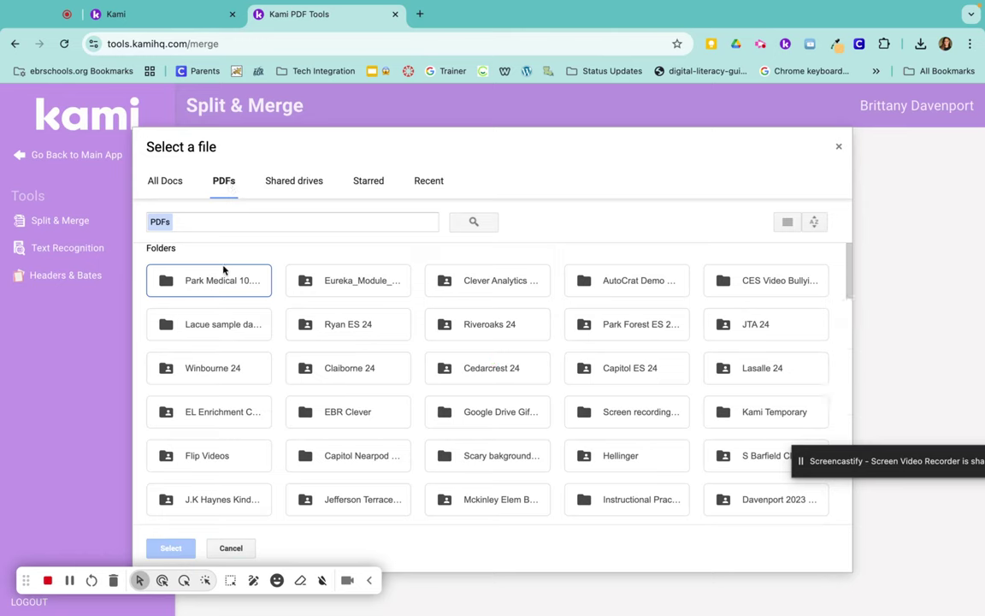
scroll(224, 271, down, 15)
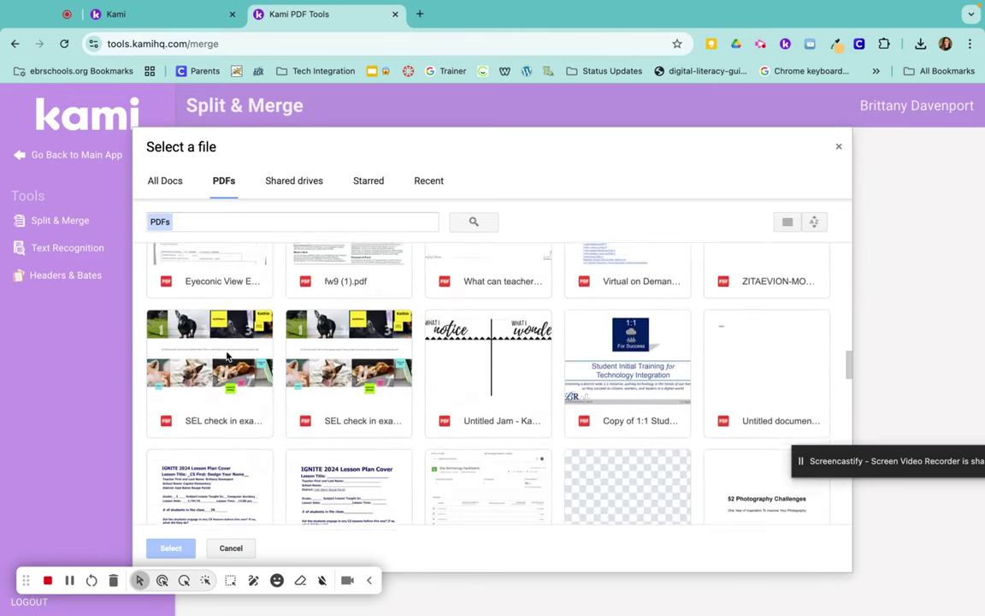
click(471, 361)
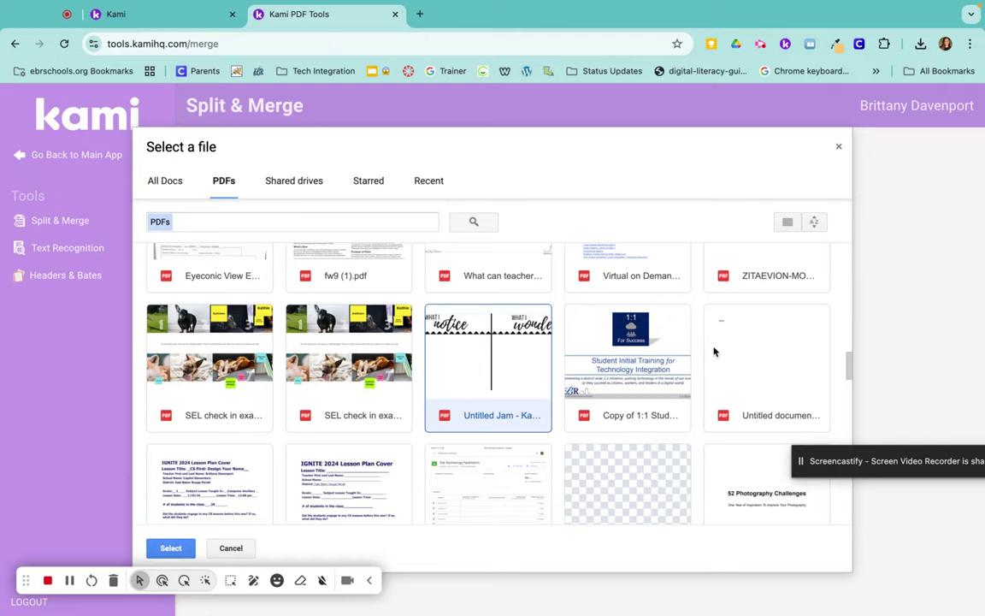
click(354, 351)
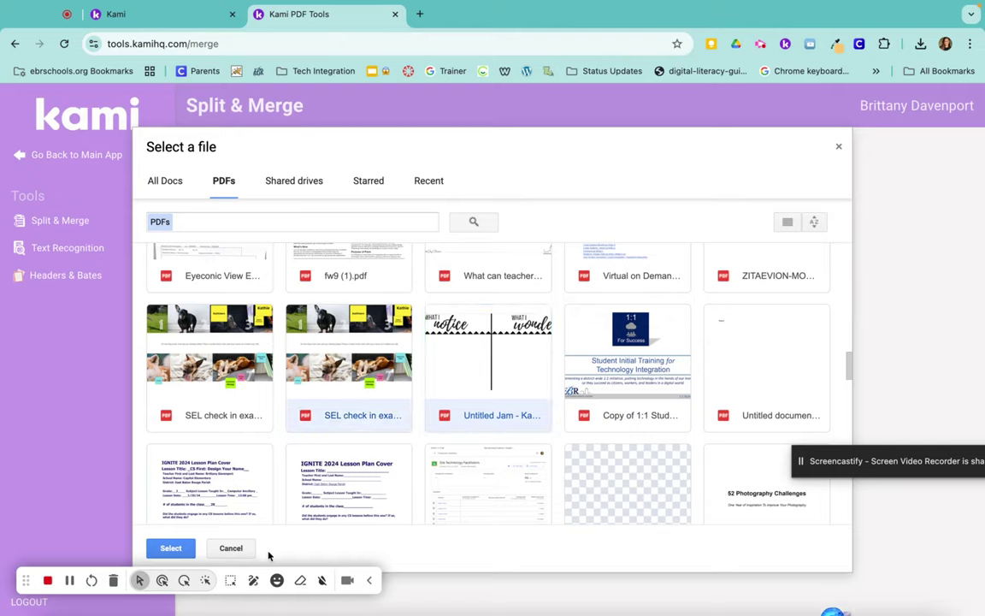
click(184, 550)
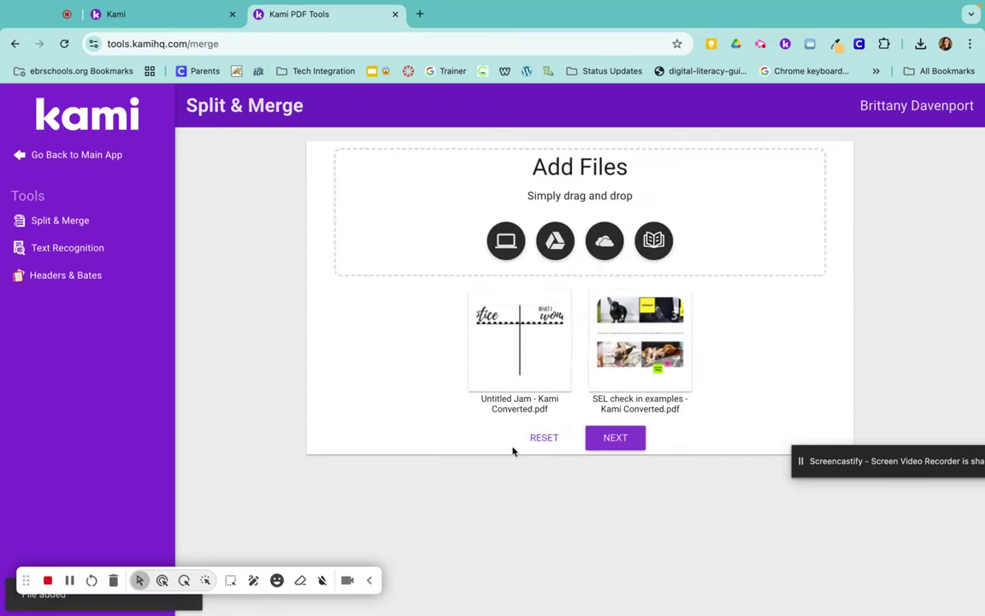
click(611, 444)
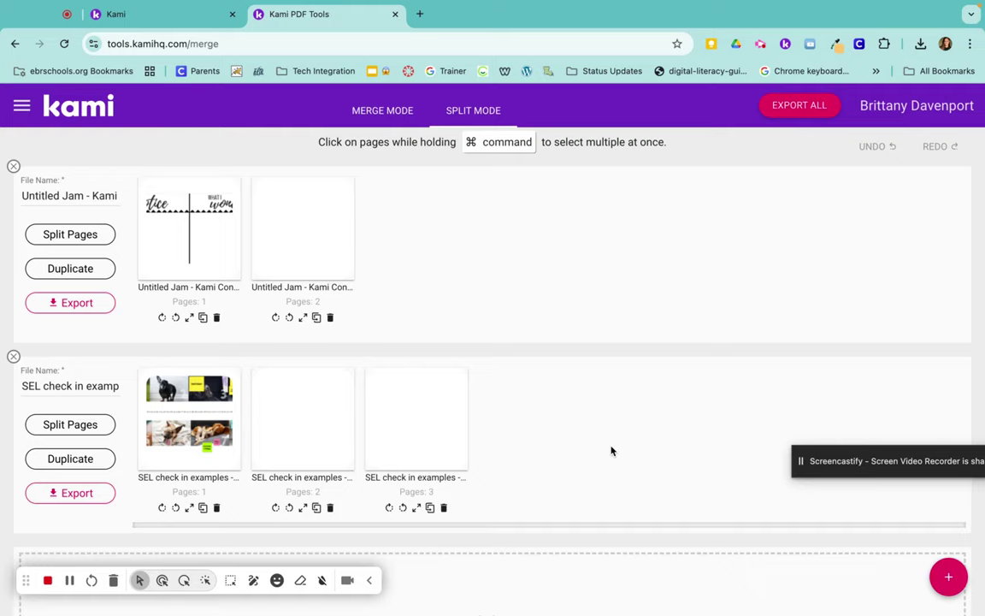
- Move all three SEL check in examples pages to the end of the Untitled Jam file, in order
drag(162, 382, 404, 231)
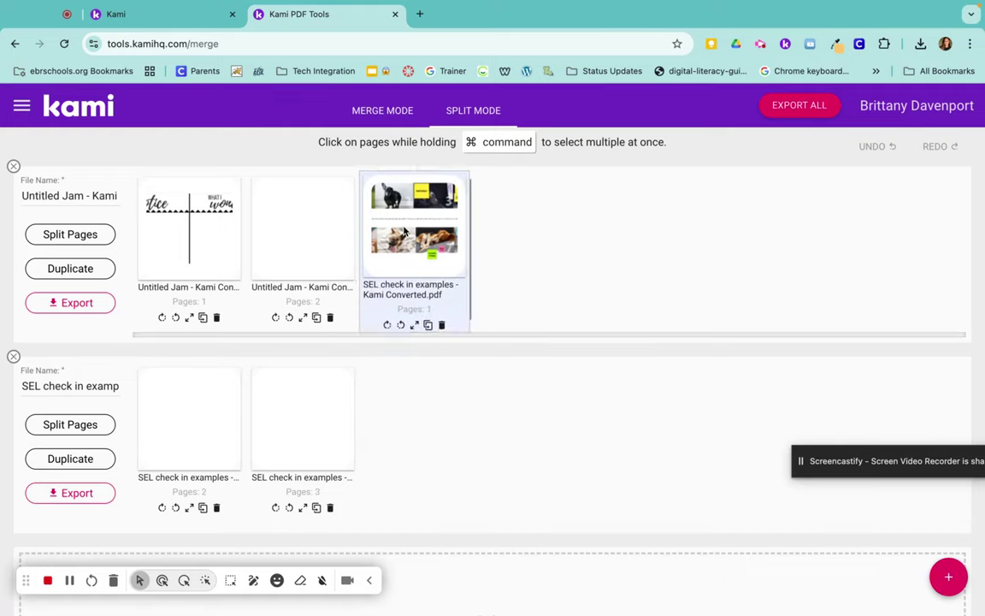
drag(229, 423, 431, 330)
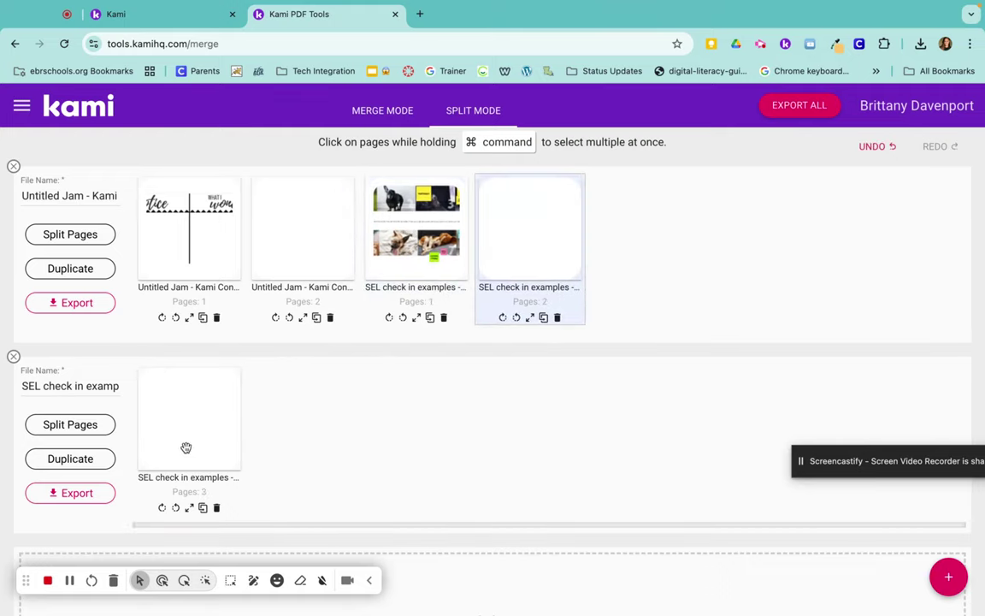
drag(185, 447, 657, 229)
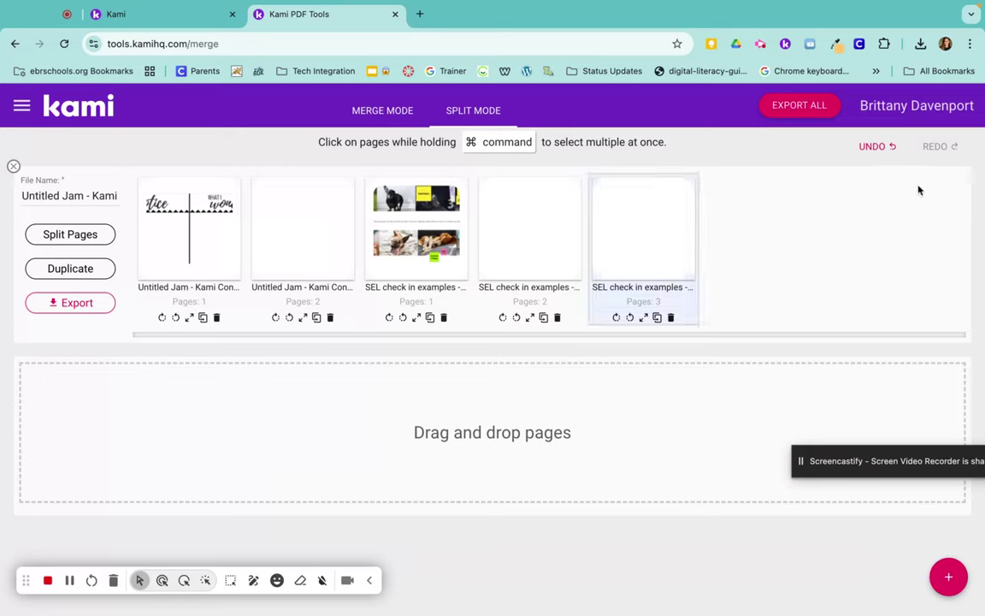
- Rename the combined file CHECK IN and view its export destinations without exporting
triple_click(53, 196)
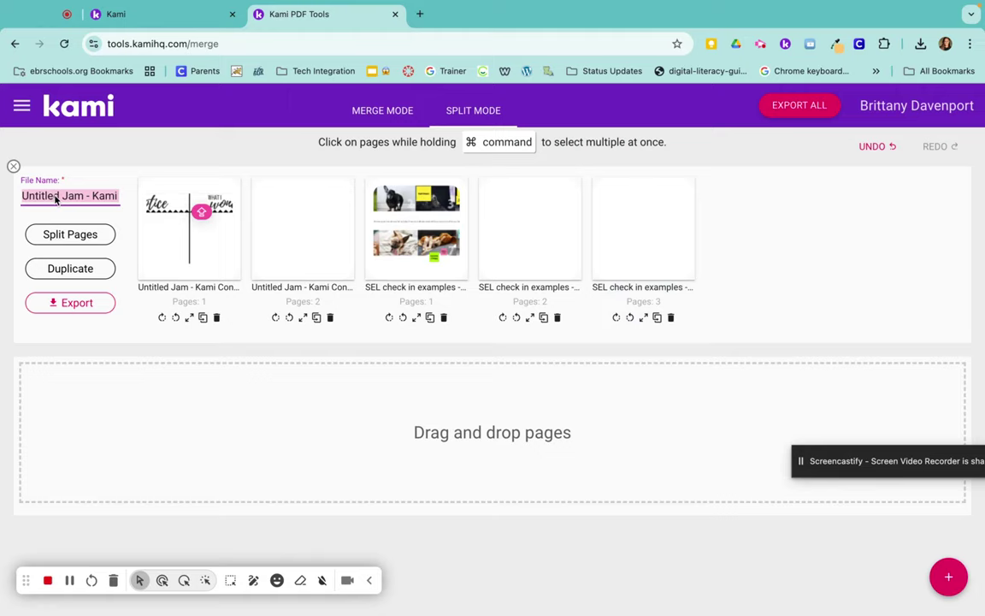
text(CHECK IN)
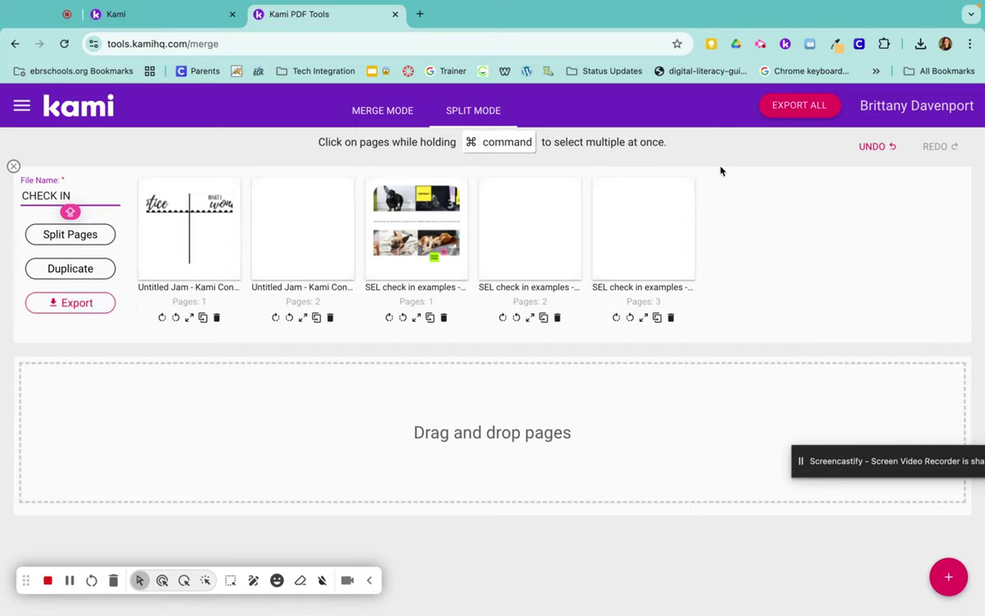
click(101, 302)
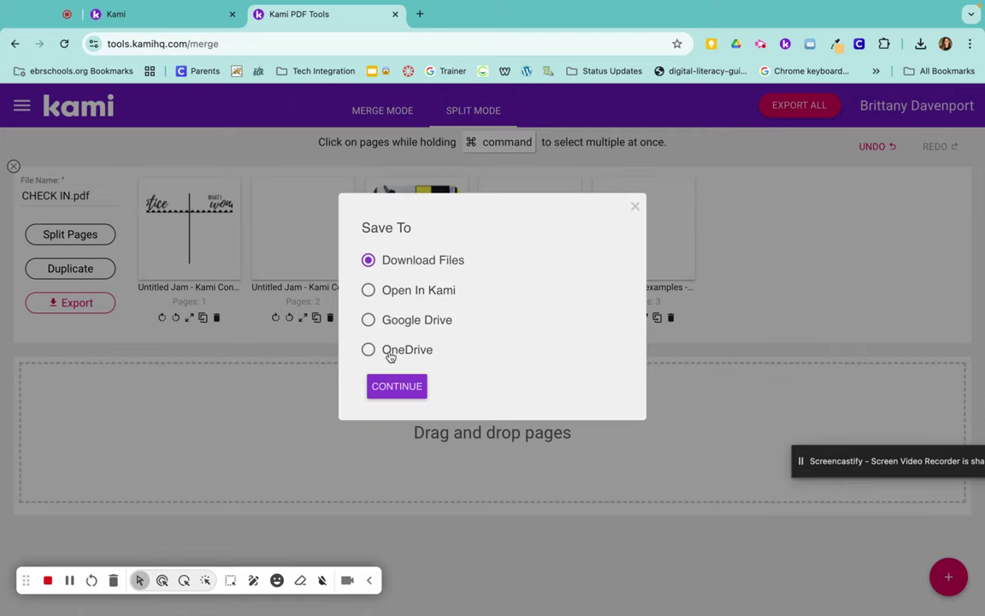
click(634, 206)
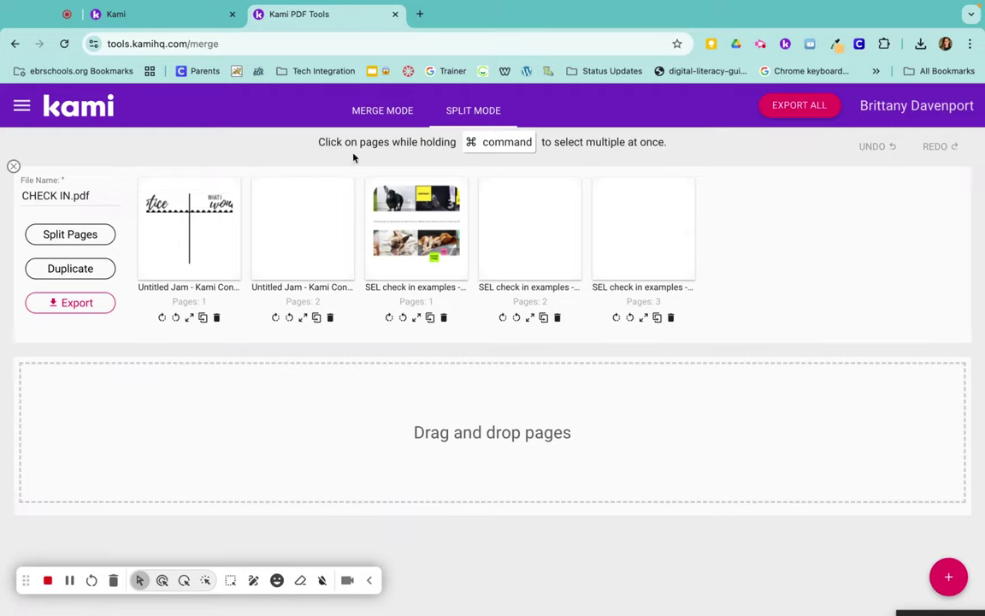
- Add leap-2025-grade-3-math-paper-practice-test.pdf from the Desktop to the session in Merge Mode
click(374, 112)
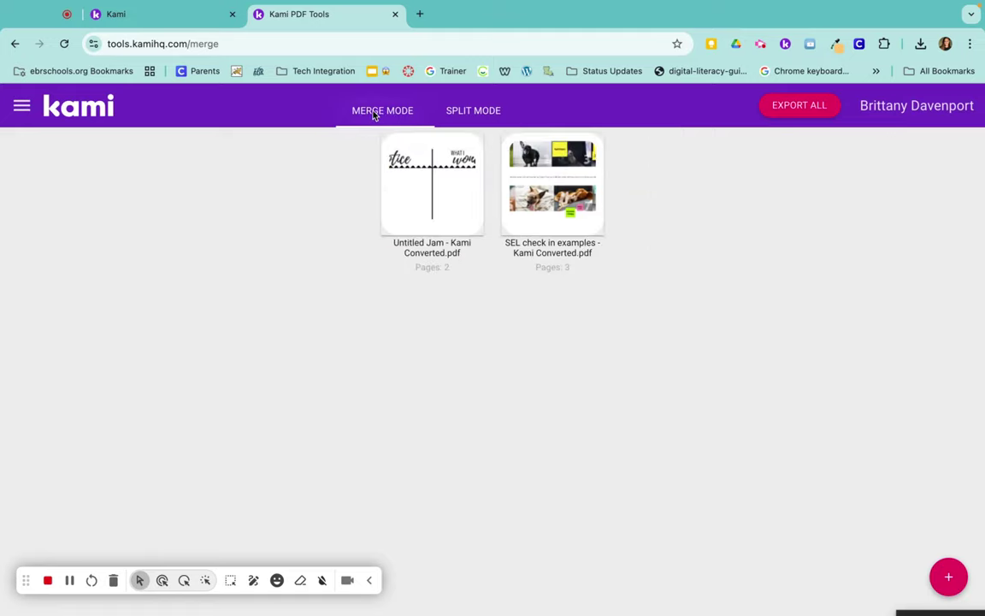
click(947, 580)
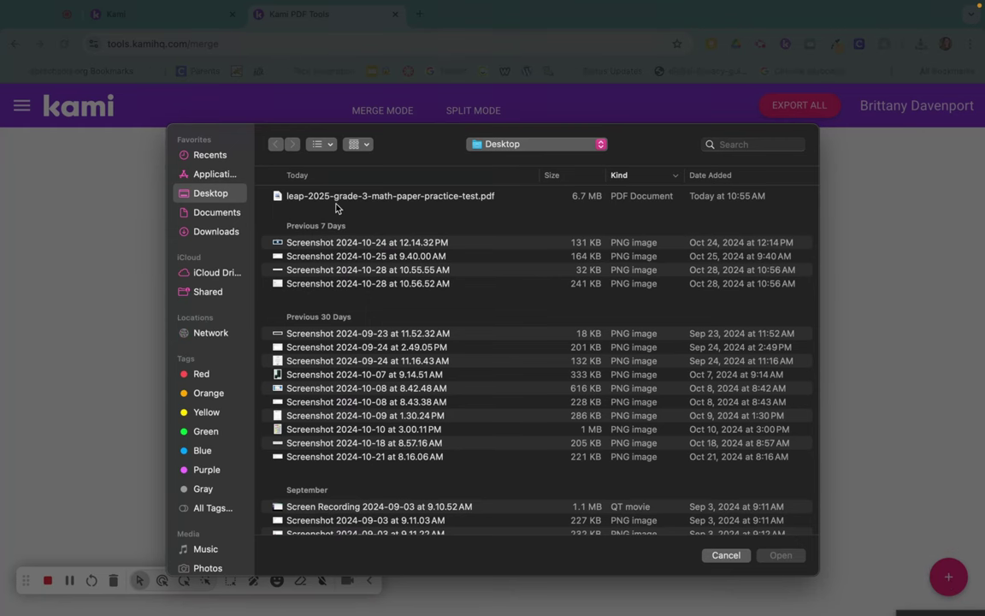
click(311, 200)
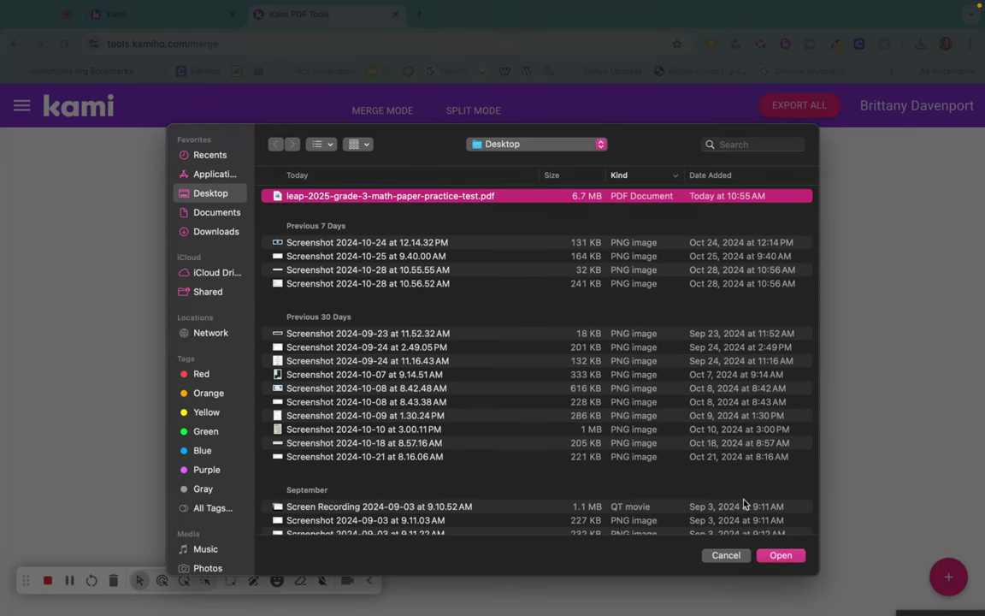
click(780, 556)
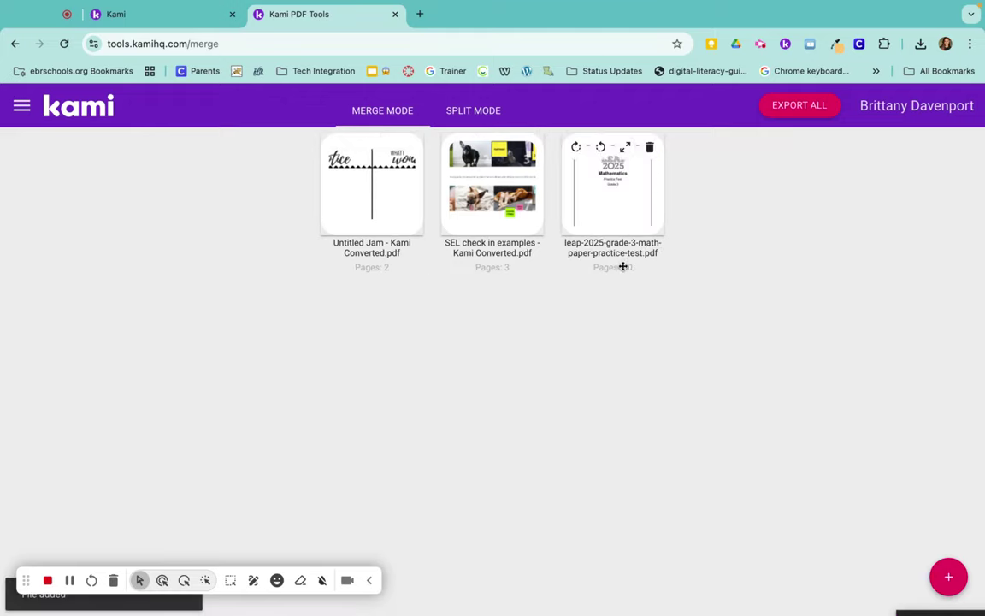
- In Split Mode, move all five CHECK IN.pdf pages in front of the math practice test pages
click(472, 113)
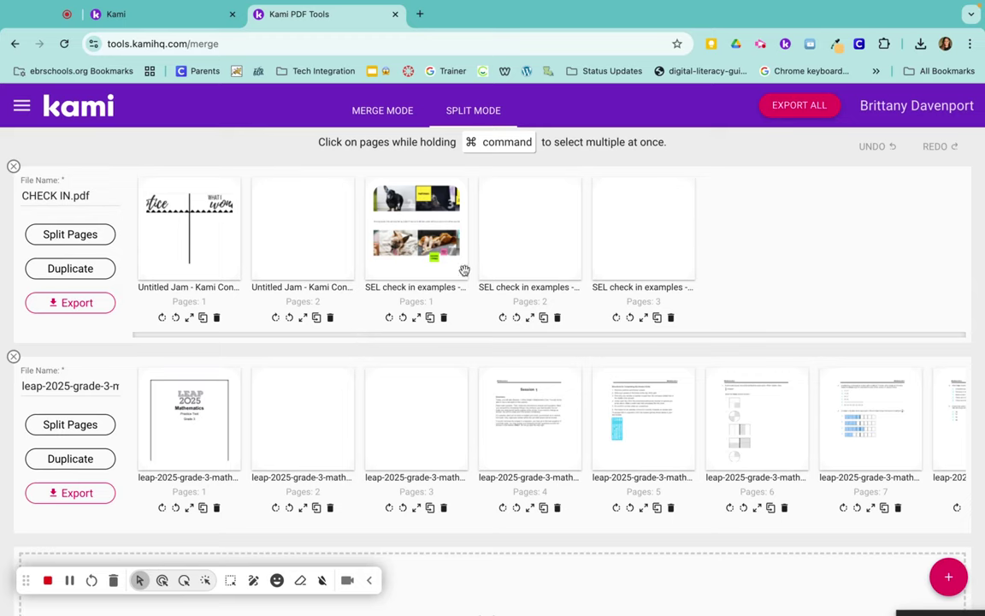
drag(188, 231, 165, 424)
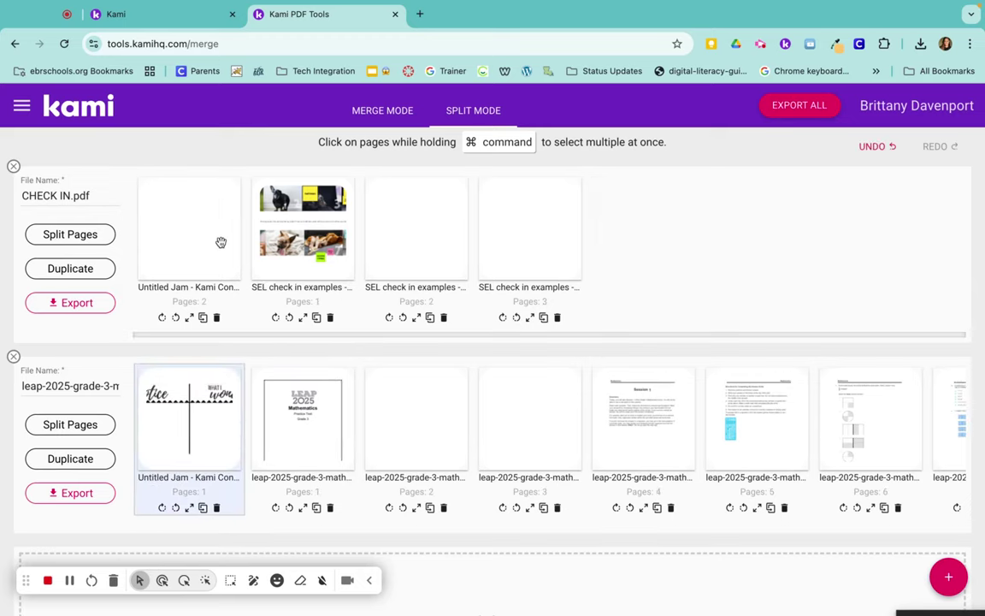
drag(220, 242, 248, 394)
drag(180, 189, 256, 410)
drag(261, 211, 359, 411)
drag(188, 222, 248, 399)
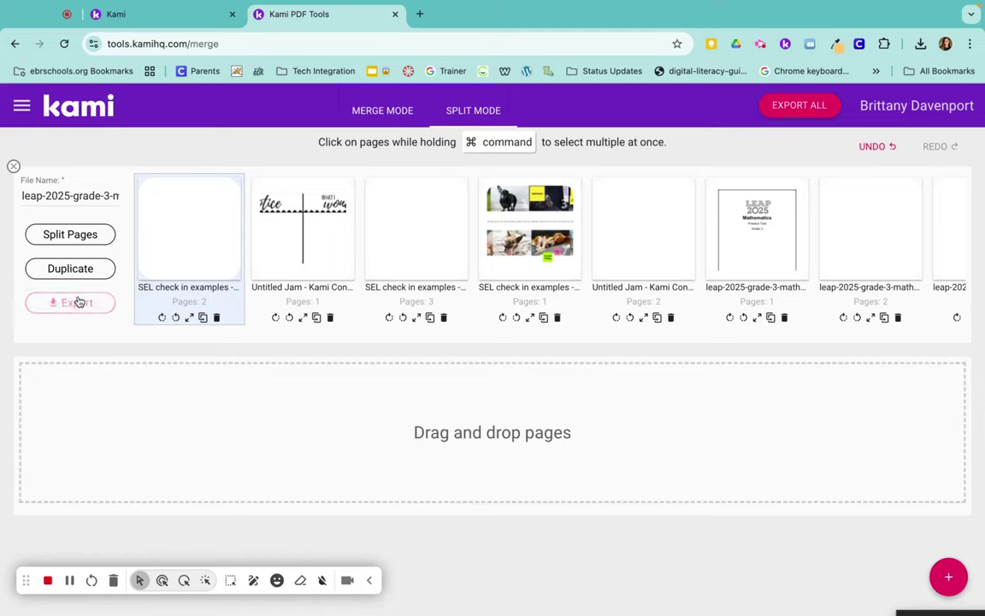
- Close the Split & Merge session and open leap-2025-grade-3-math-paper-practice-test.pdf from the computer in Kami as a new copy
key(super+w)
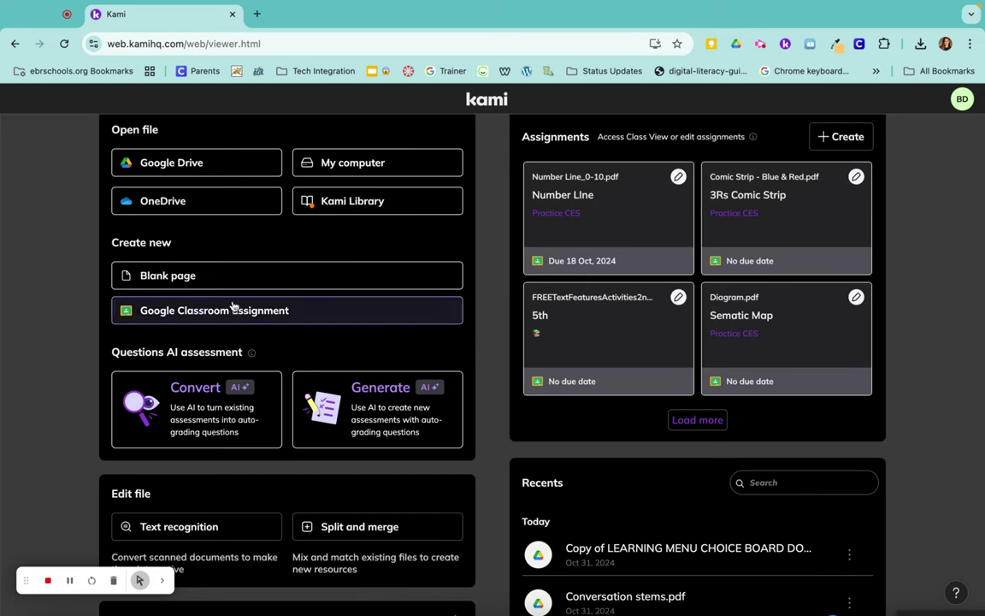
click(338, 161)
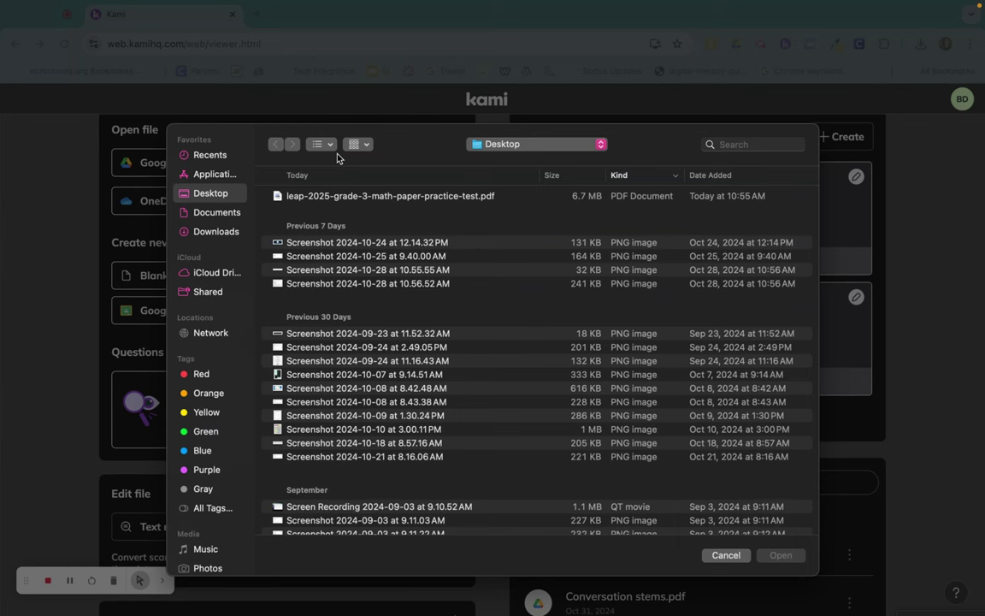
click(320, 196)
click(785, 555)
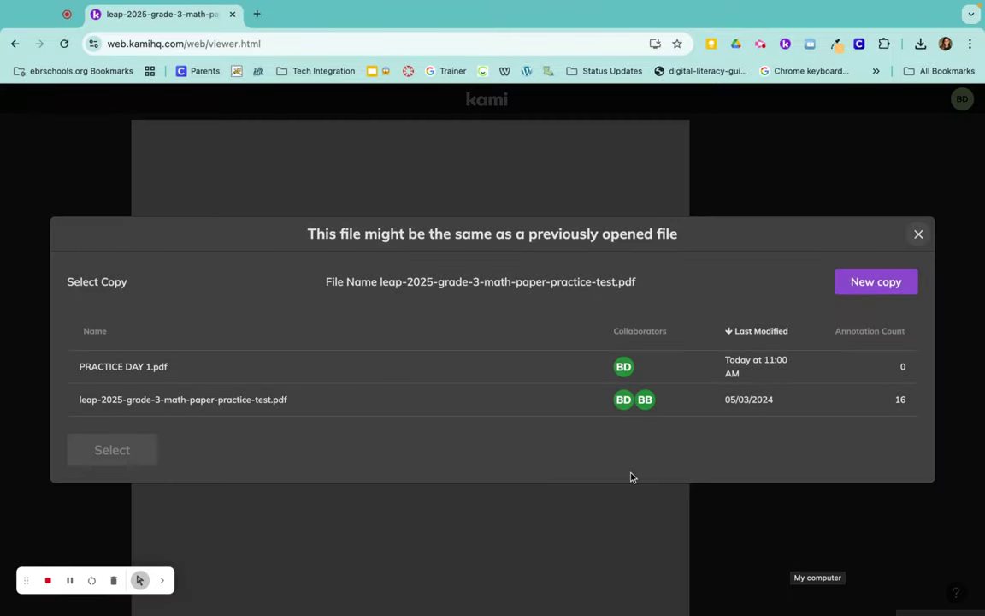
click(552, 398)
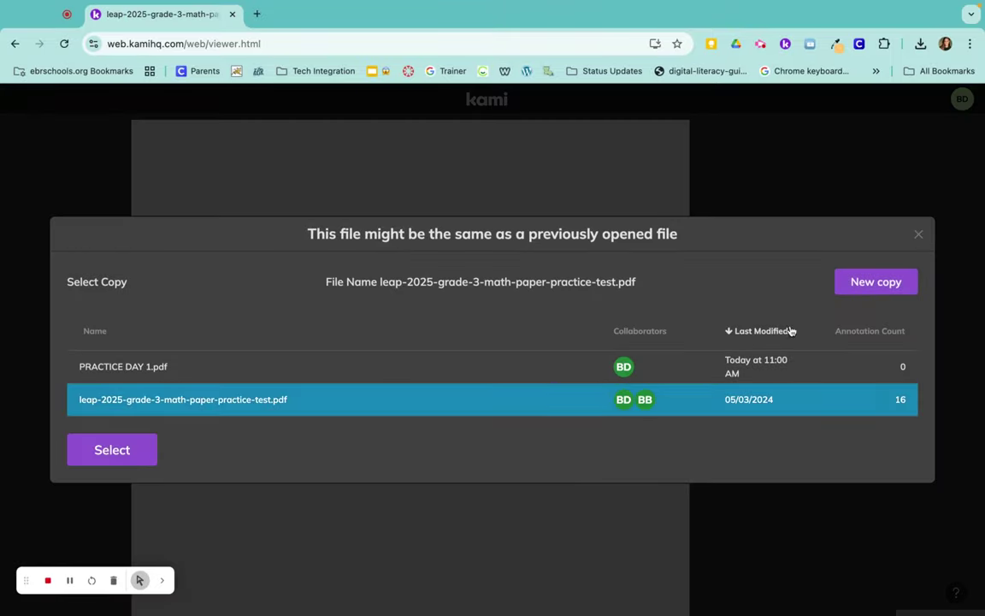
click(875, 286)
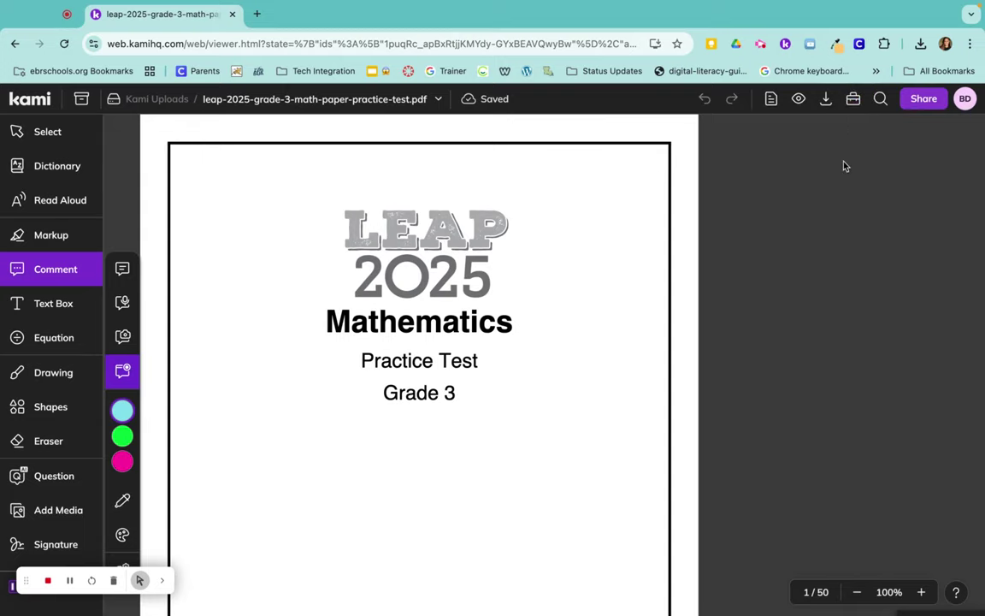
- Send the opened practice test to Split and Merge files and continue to its page layout
click(853, 101)
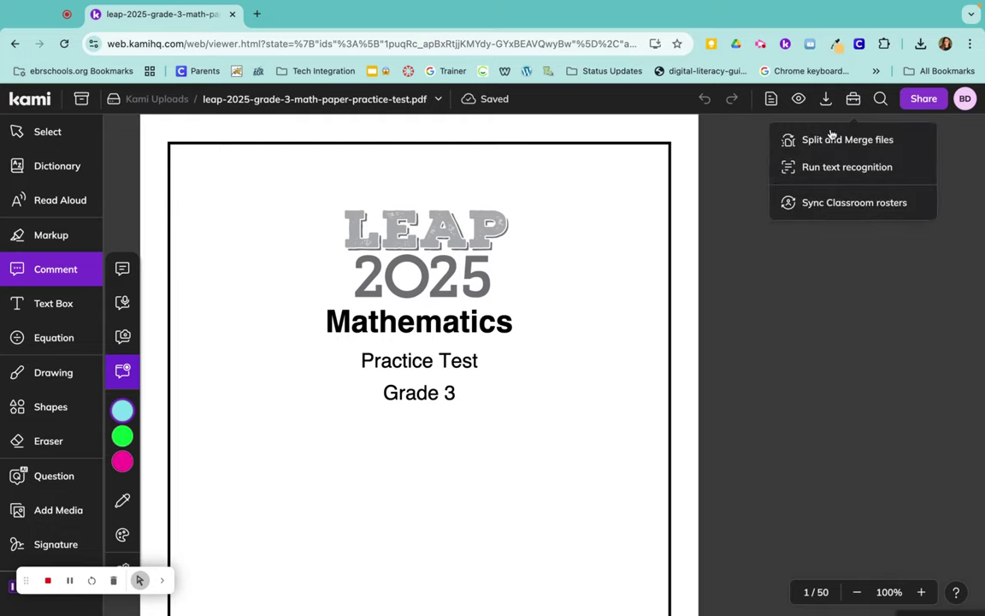
click(878, 141)
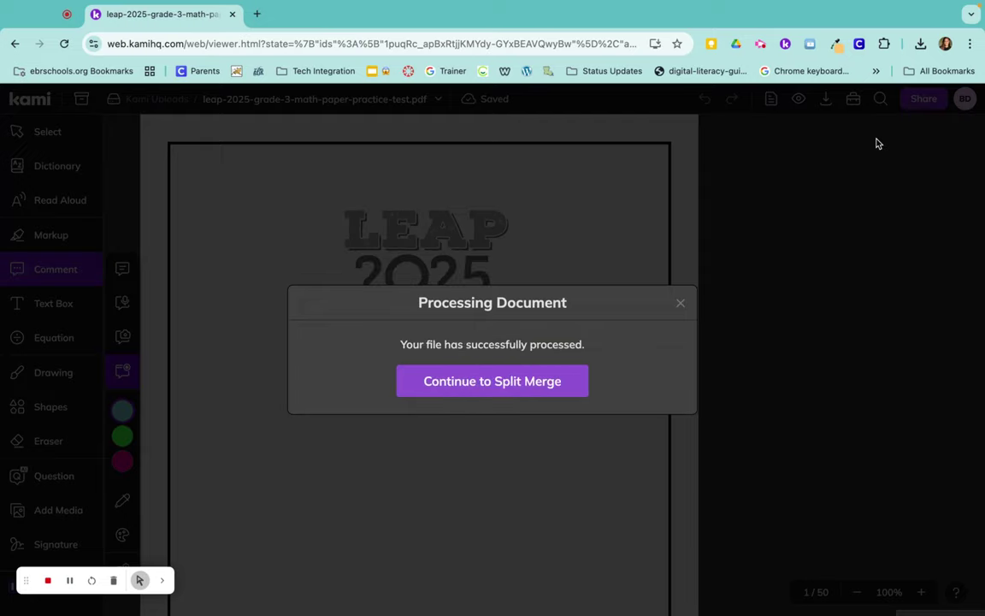
click(486, 387)
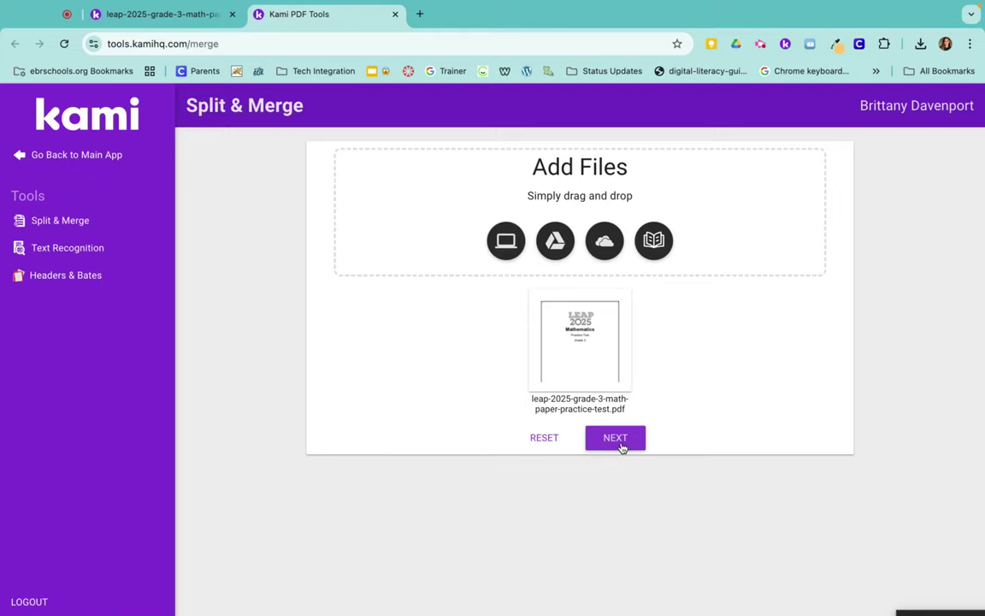
click(622, 448)
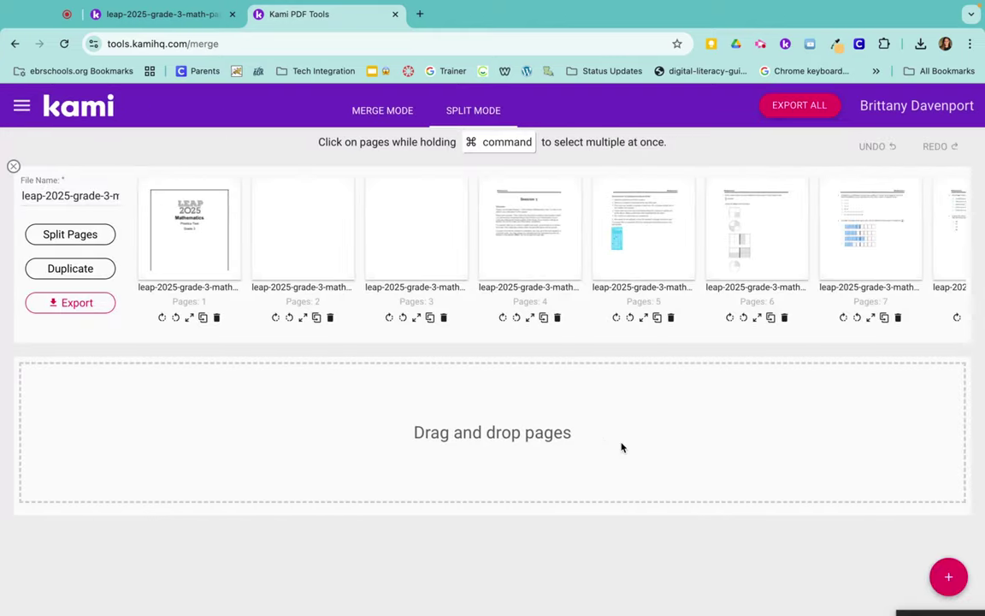